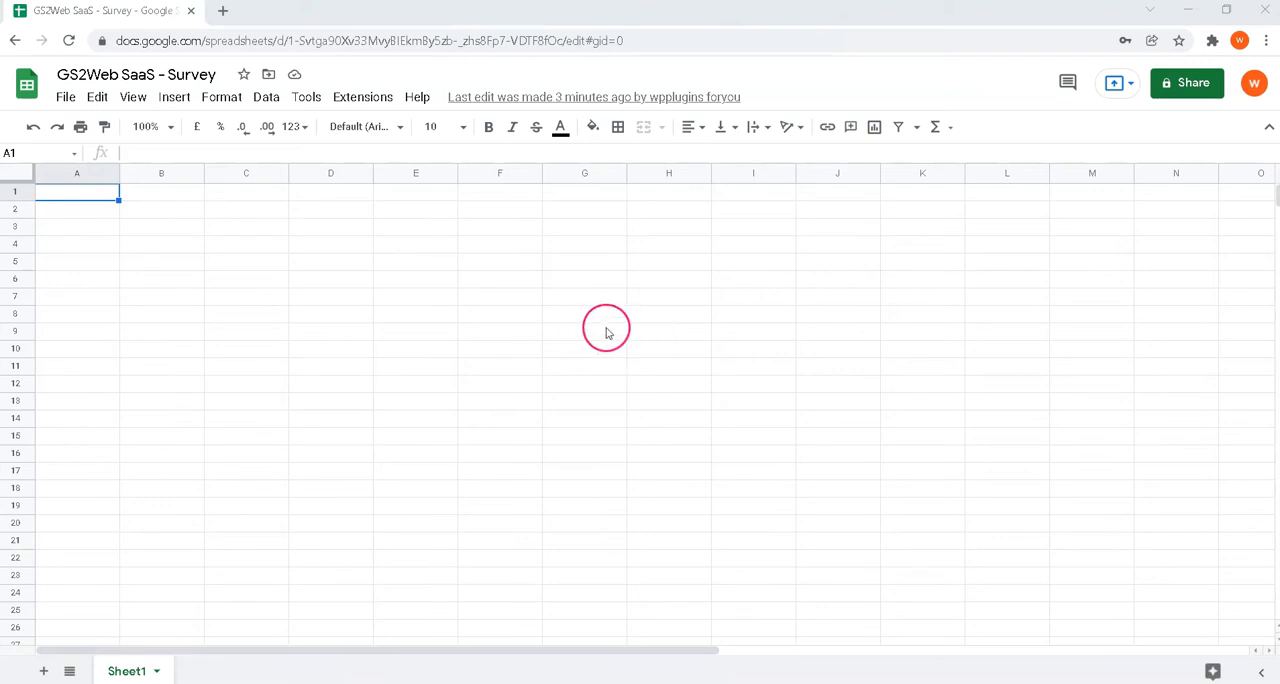
Step: Create a new survey with the Gs2Web SaaS add-on and name it "Survey"
left_click(363, 98)
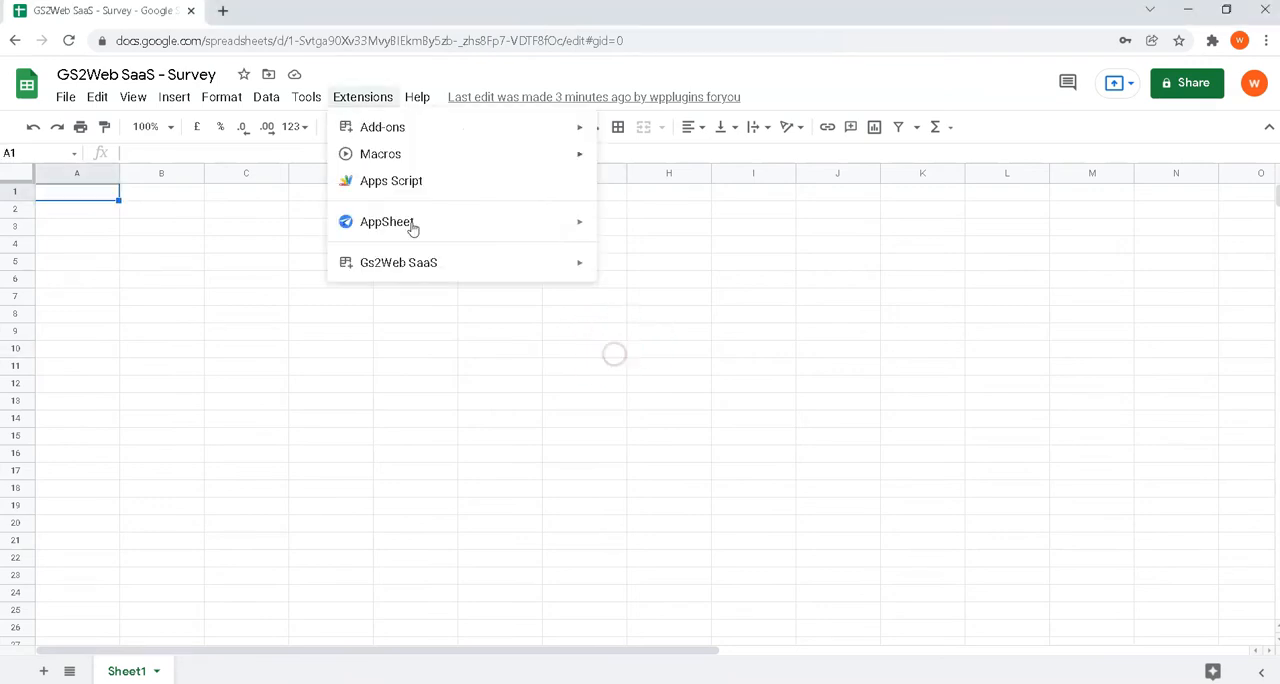
mouse_move(402, 270)
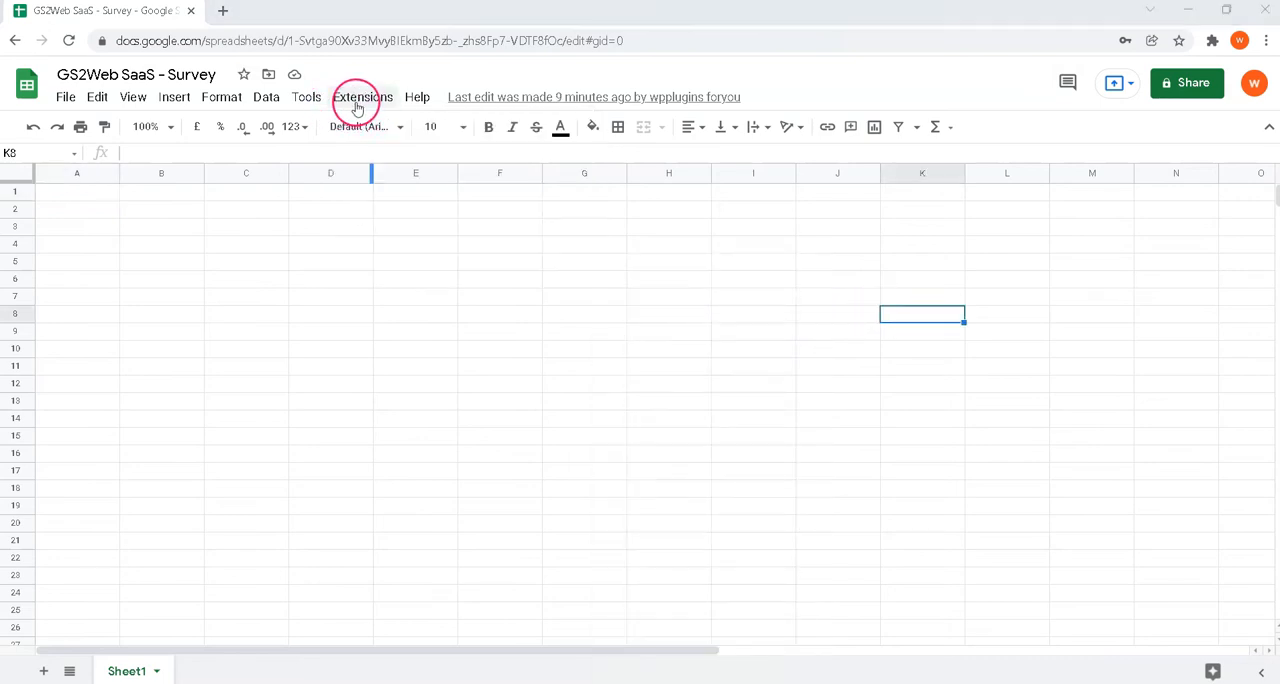
left_click(356, 100)
mouse_move(458, 268)
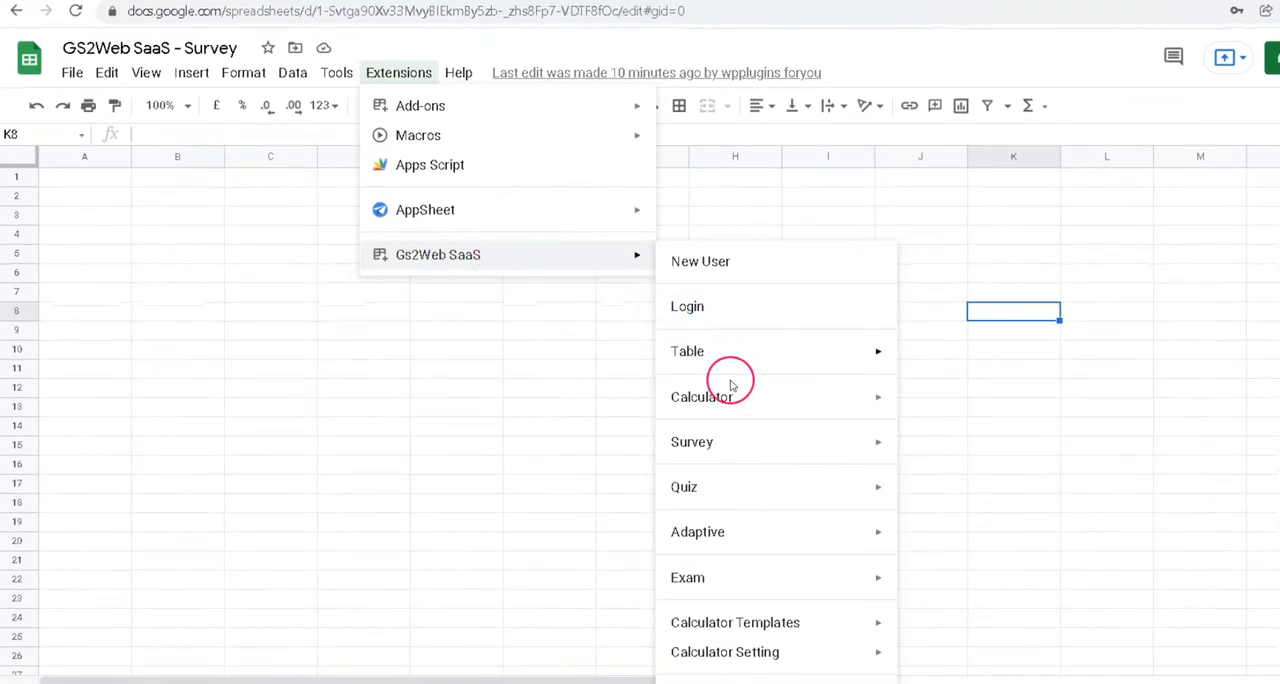
mouse_move(737, 449)
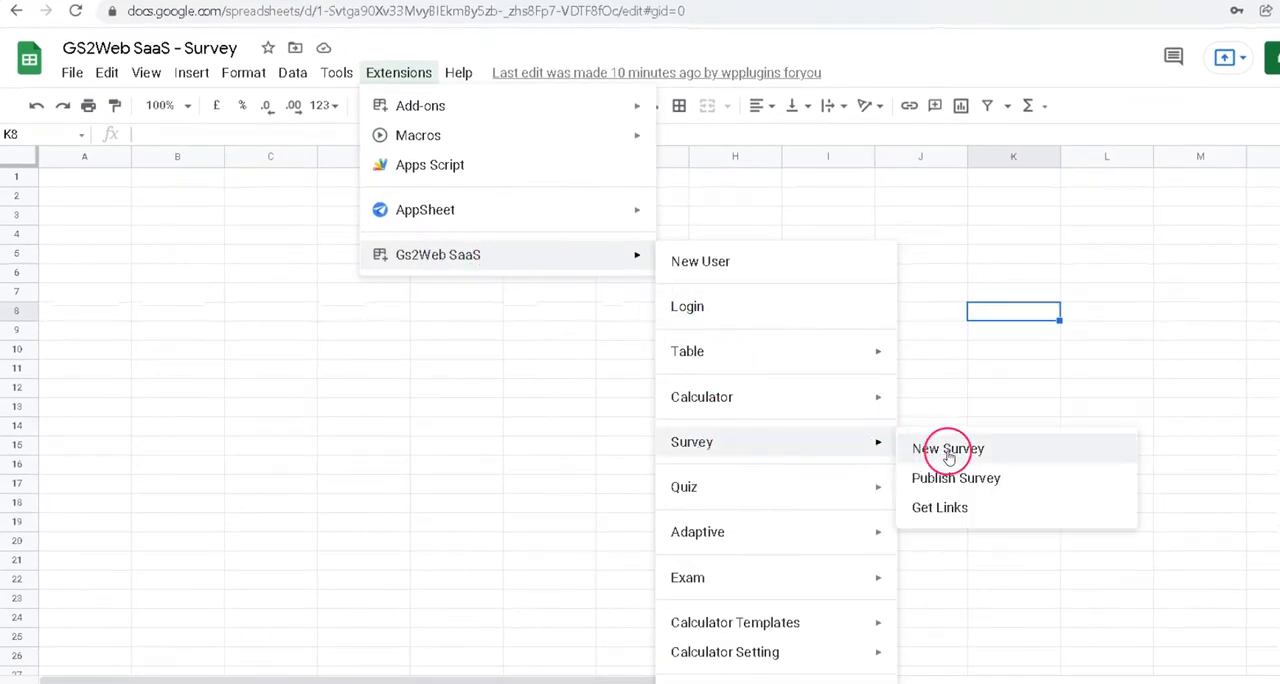
left_click(948, 450)
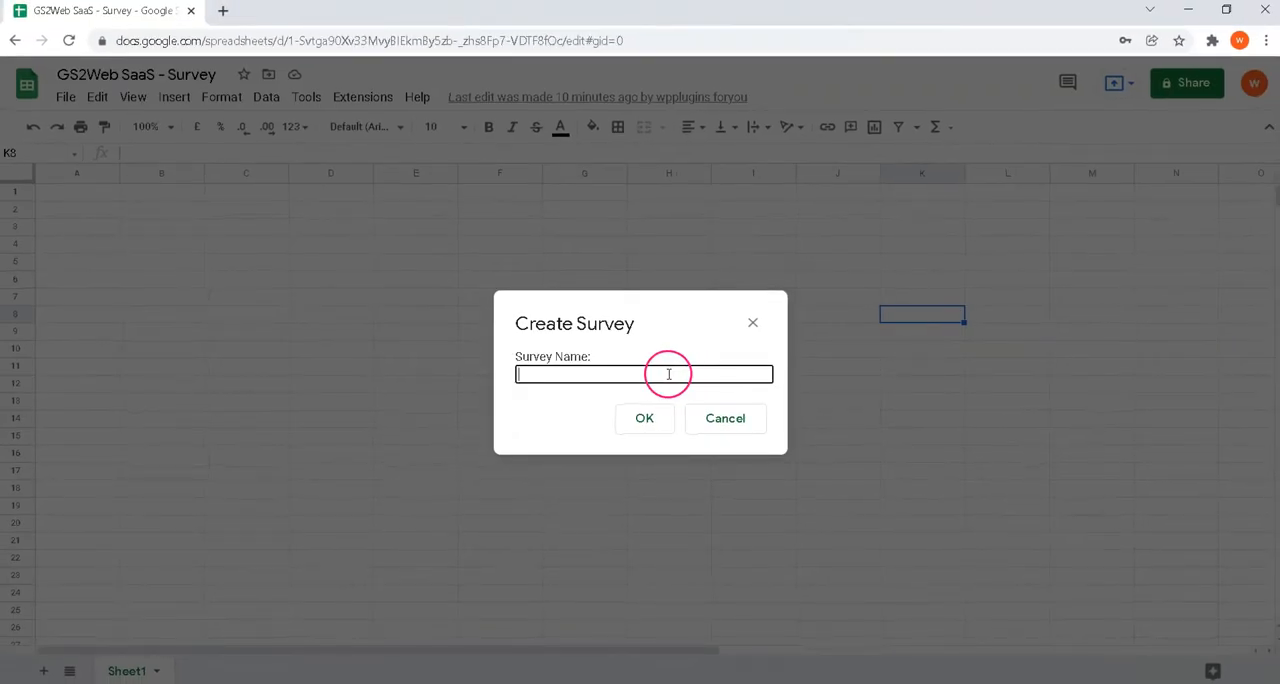
left_click(562, 380)
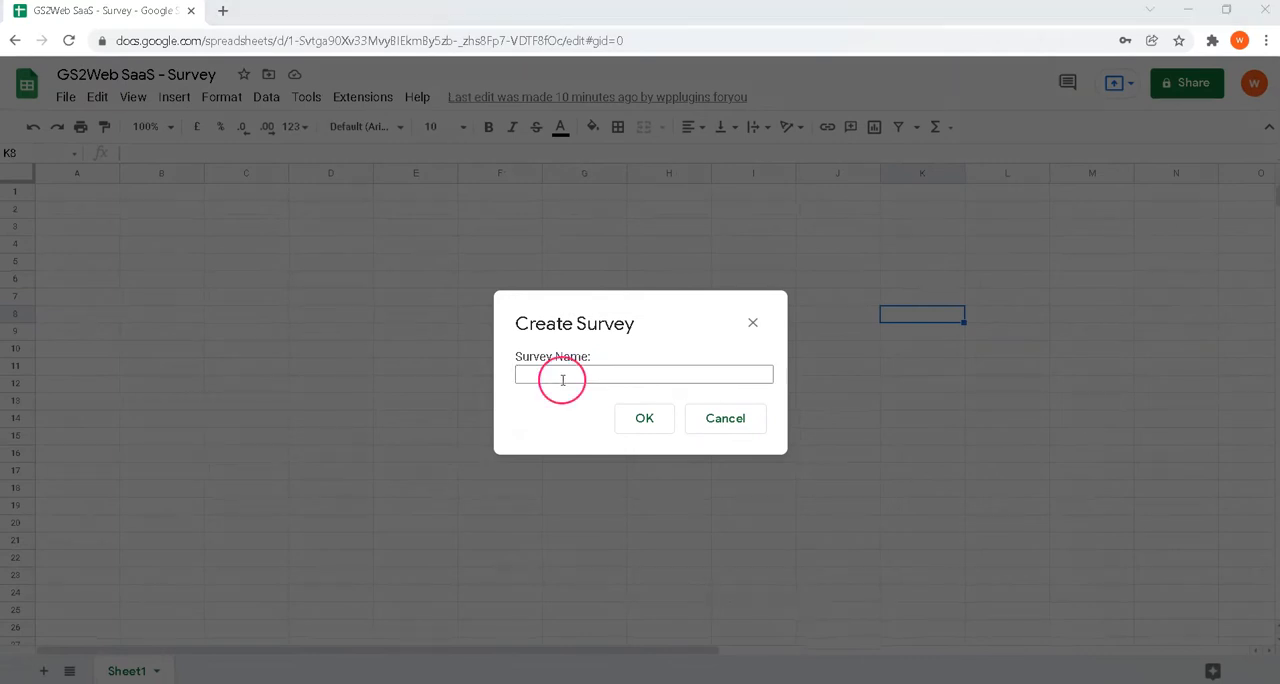
left_click(562, 380)
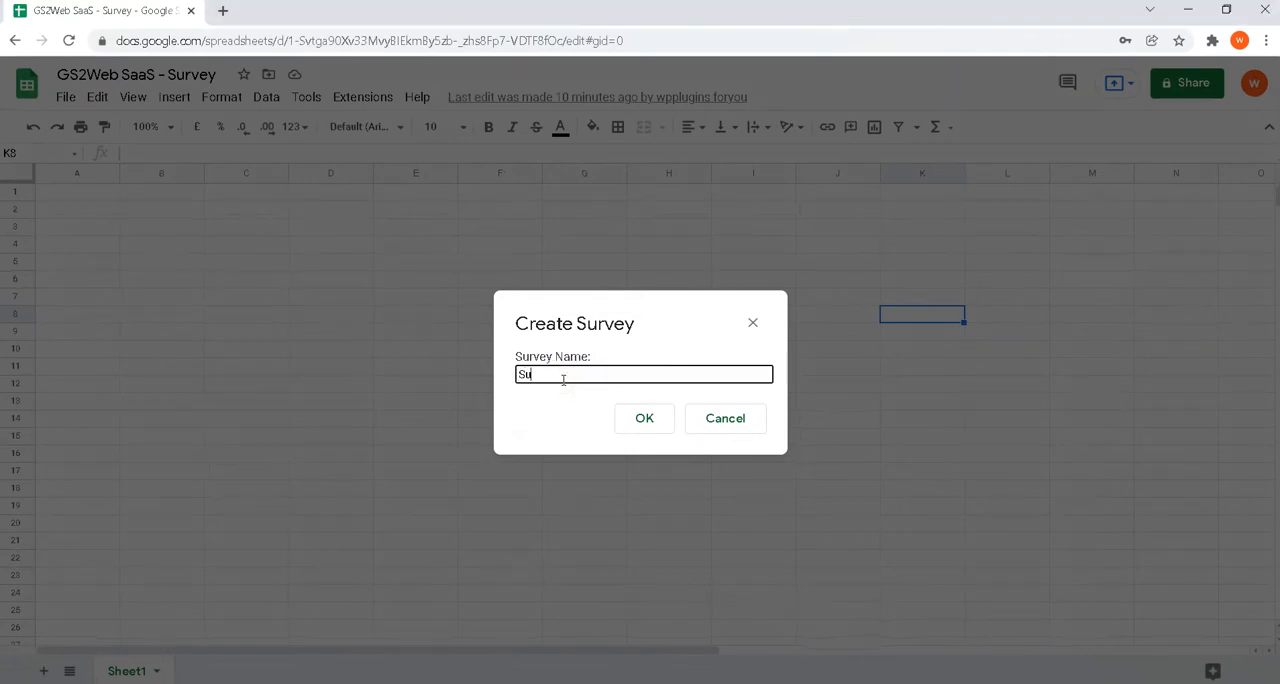
type("Surve")
key("Return")
Step: Set the new survey's number of questions to 5 and generate its sheet
left_click(545, 398)
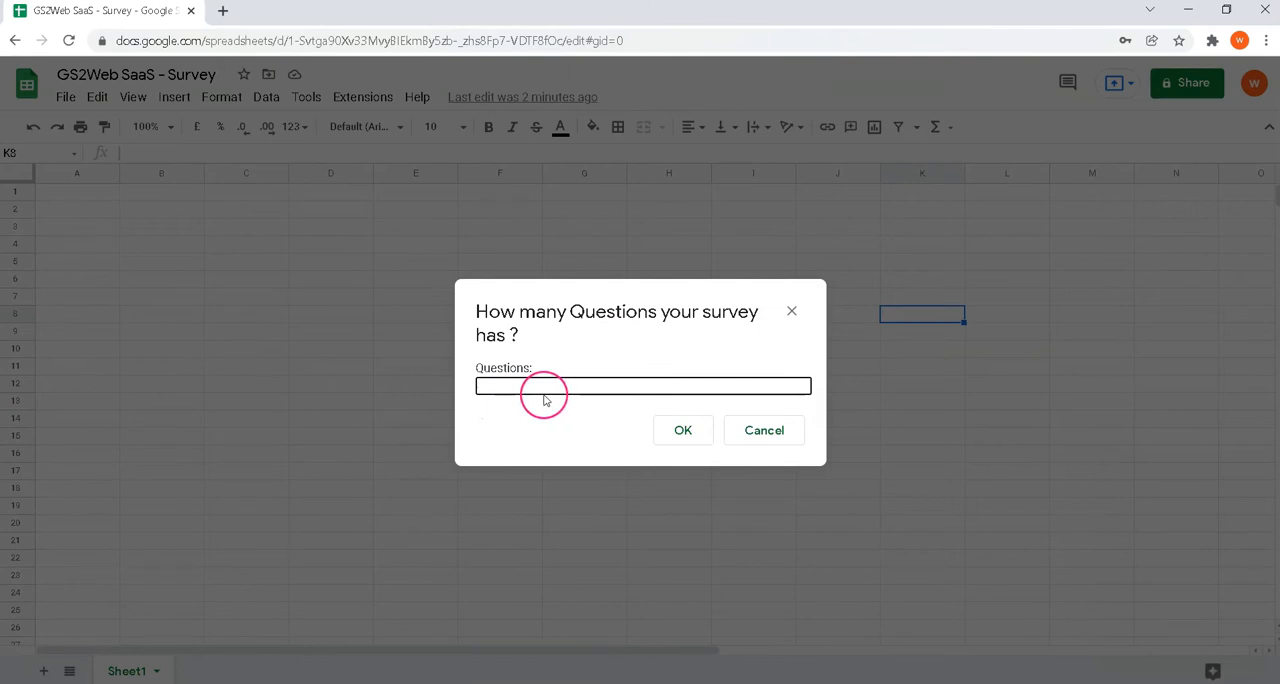
type("5")
left_click(582, 412)
left_click(698, 434)
left_click(698, 434)
left_click(757, 411)
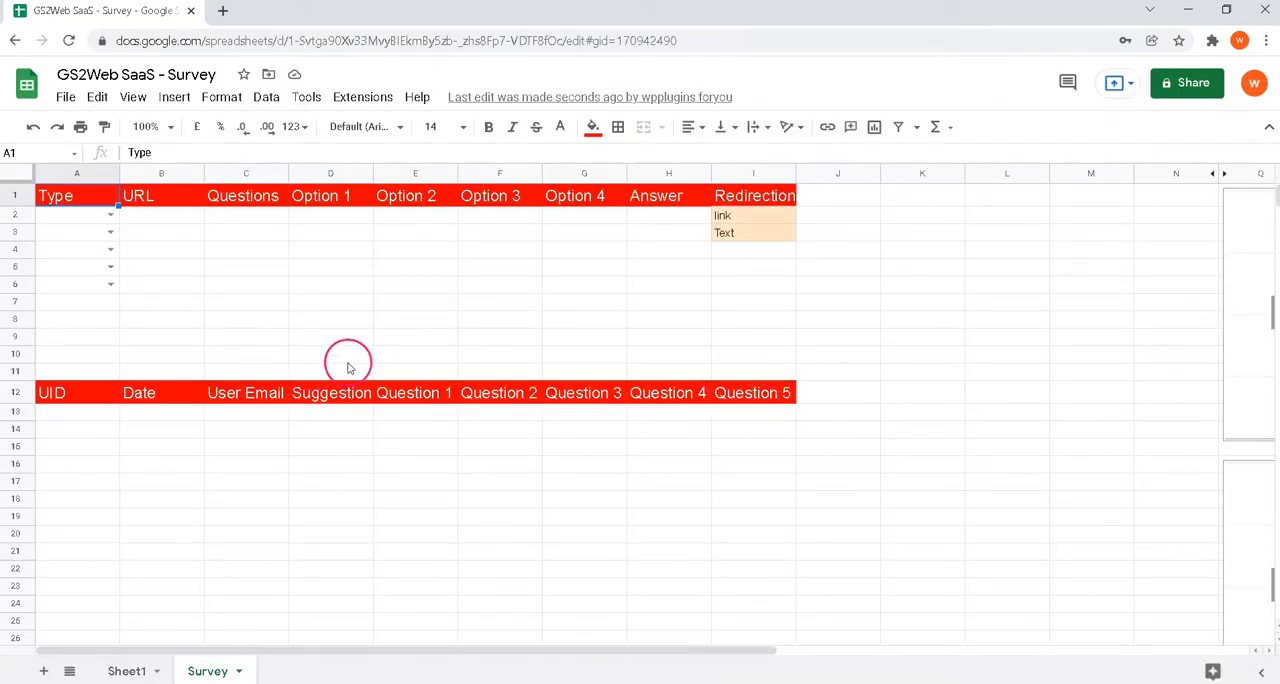
left_click(764, 349)
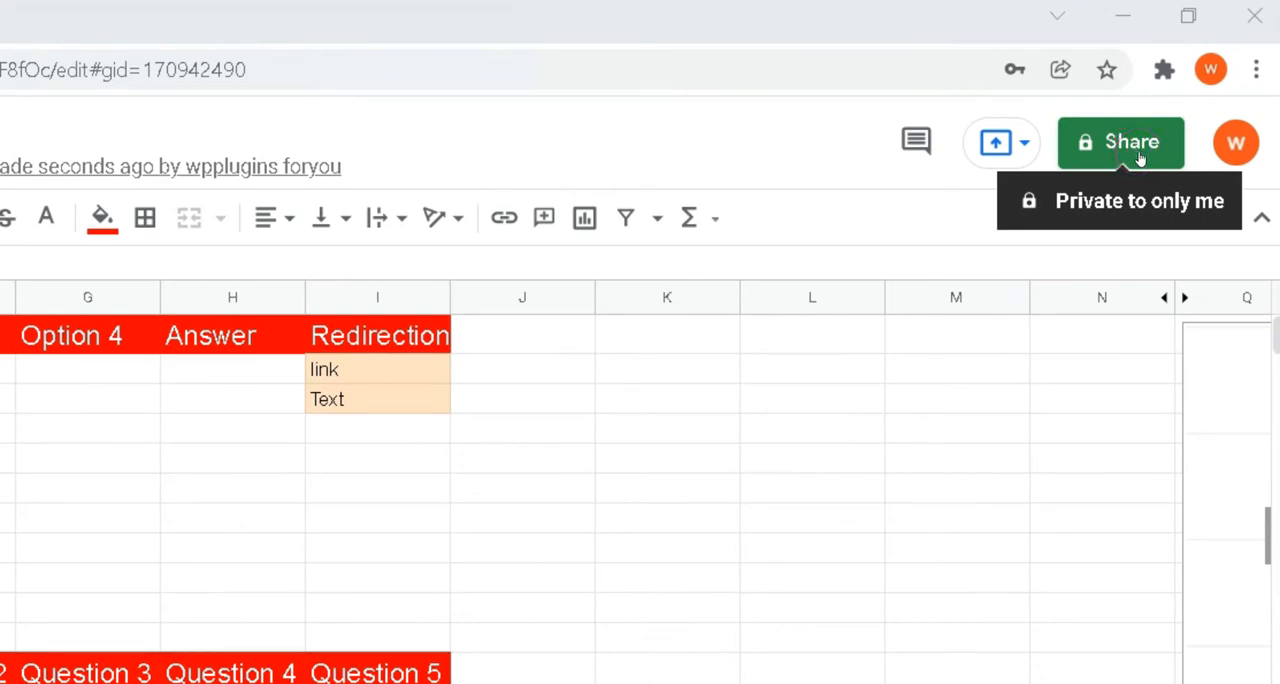
Step: Share the spreadsheet with anyone who has the link and change the role granted by that link
left_click(1138, 157)
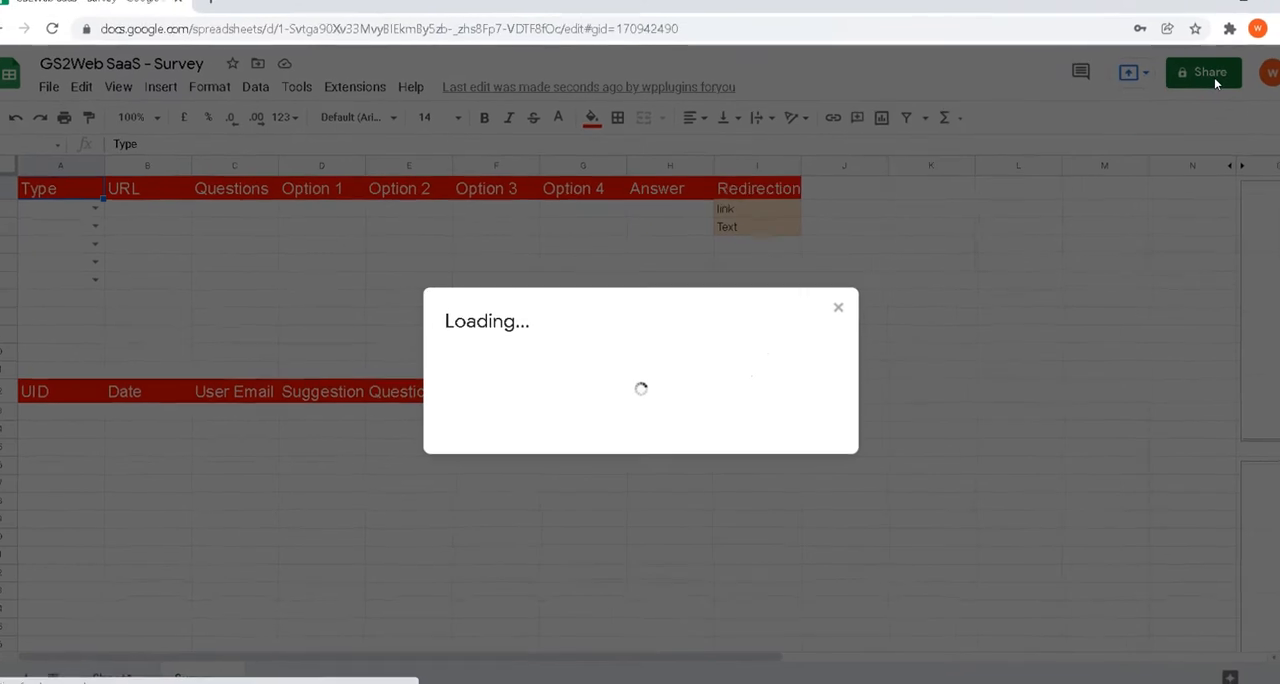
left_click(507, 501)
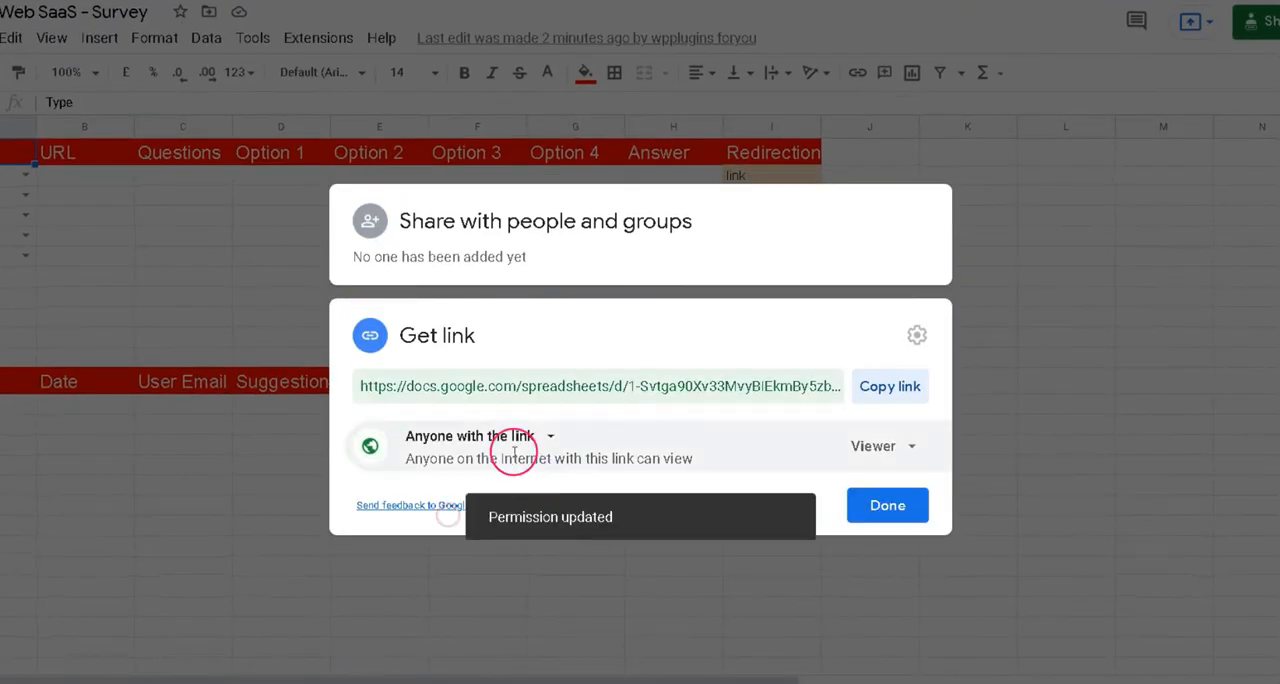
left_click(850, 455)
left_click(917, 584)
left_click(887, 505)
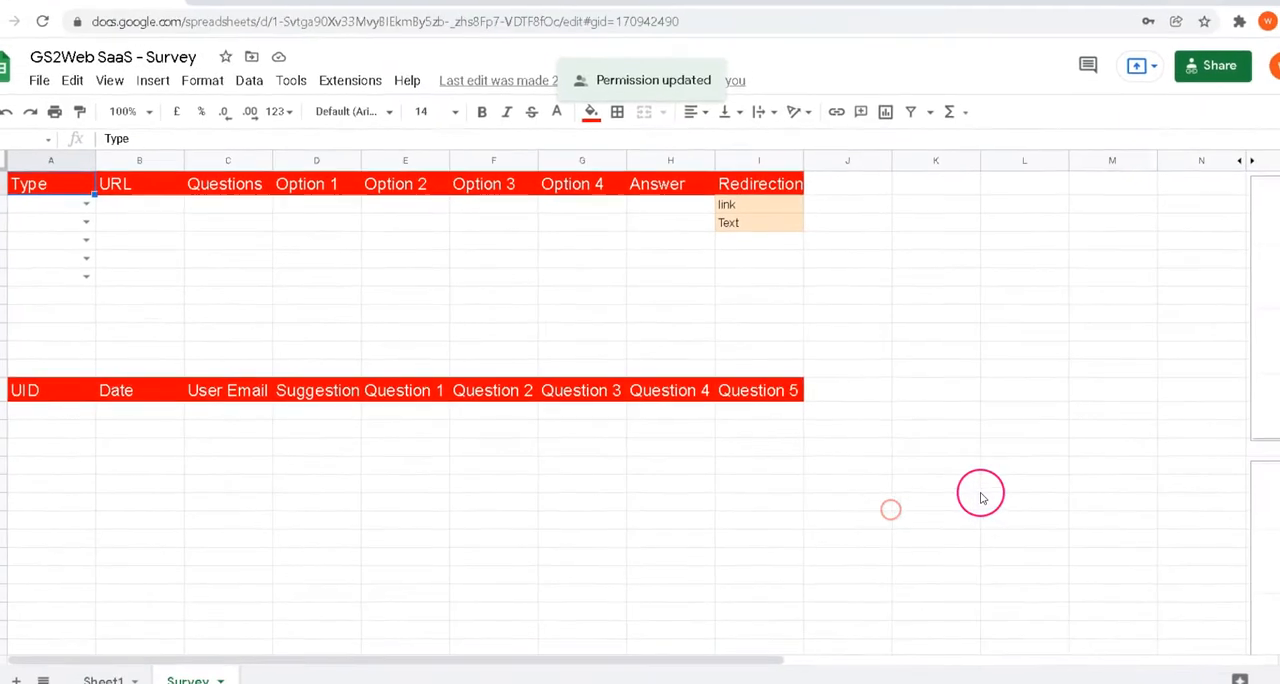
Step: Fill the Type column for the five questions in A2:A6 with Quiz, Question, Question, Question and Rating
left_click(75, 204)
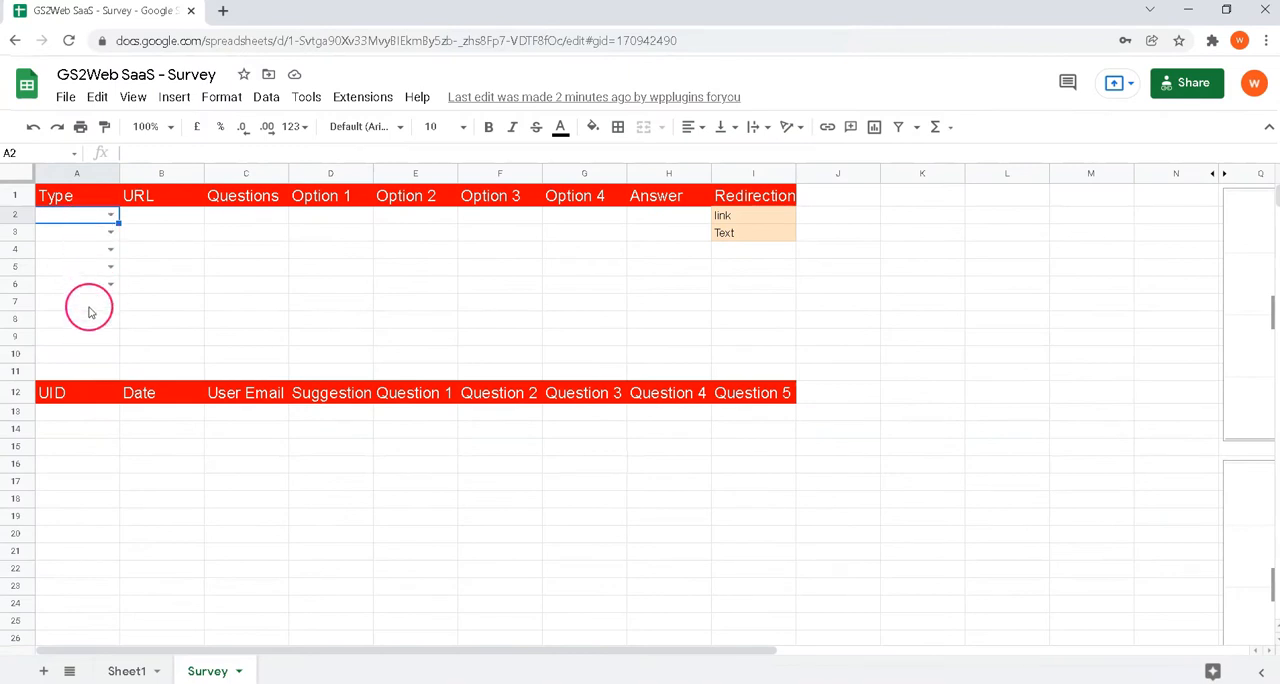
left_click(89, 198)
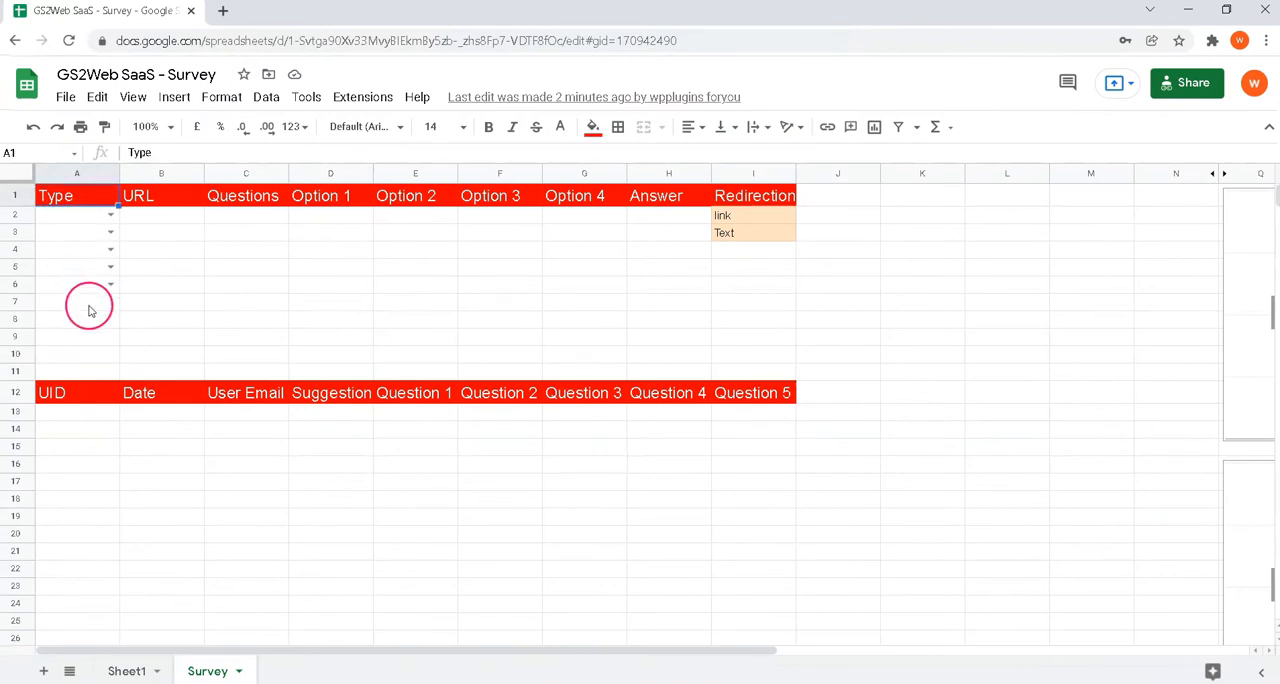
left_click(111, 216)
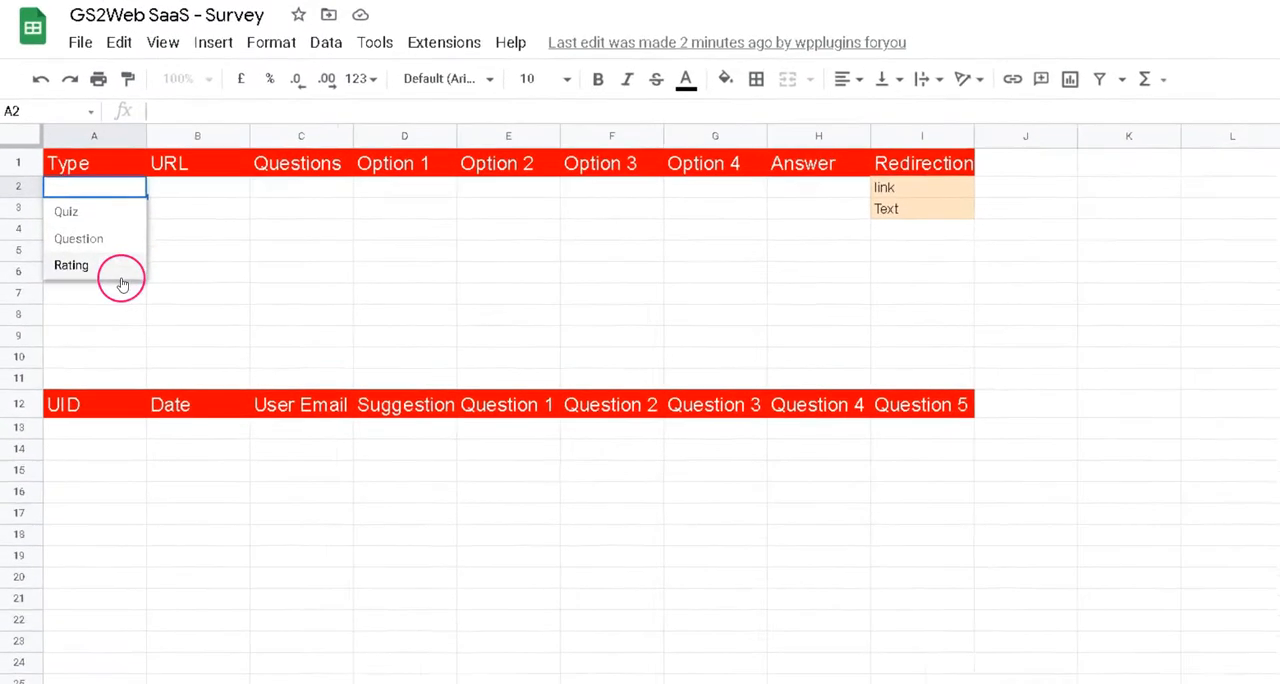
left_click(144, 196)
left_click(157, 186)
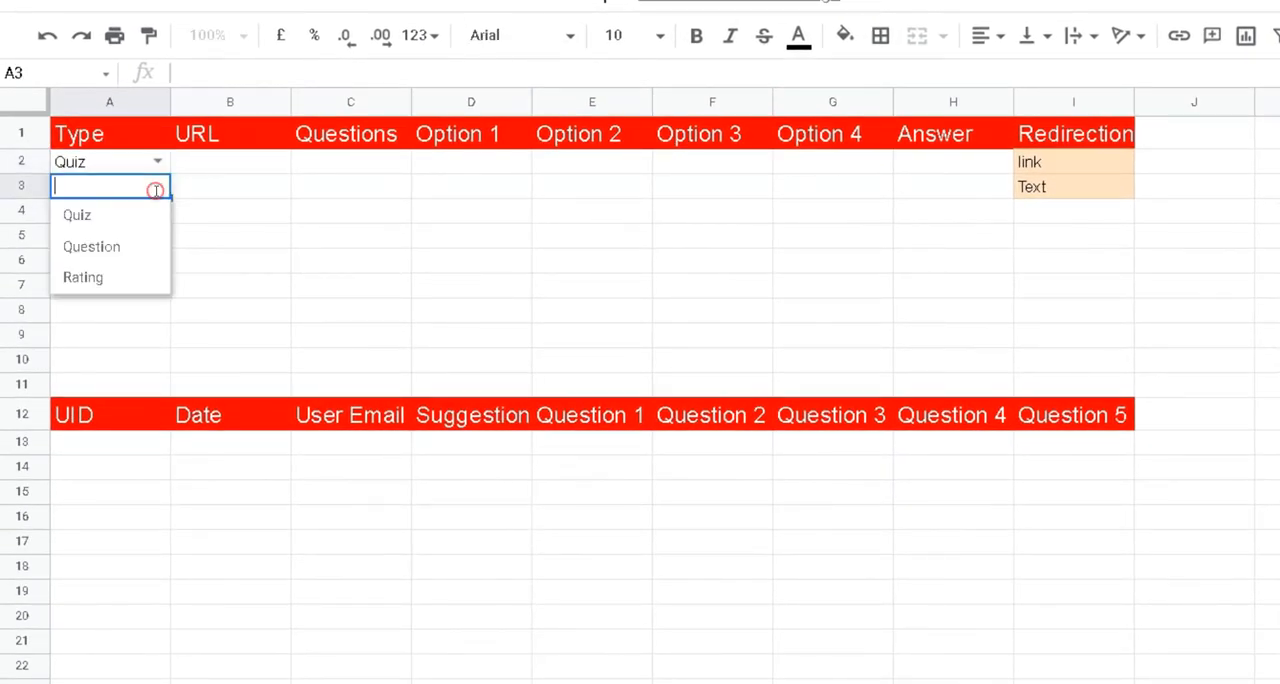
left_click(133, 217)
left_click(157, 211)
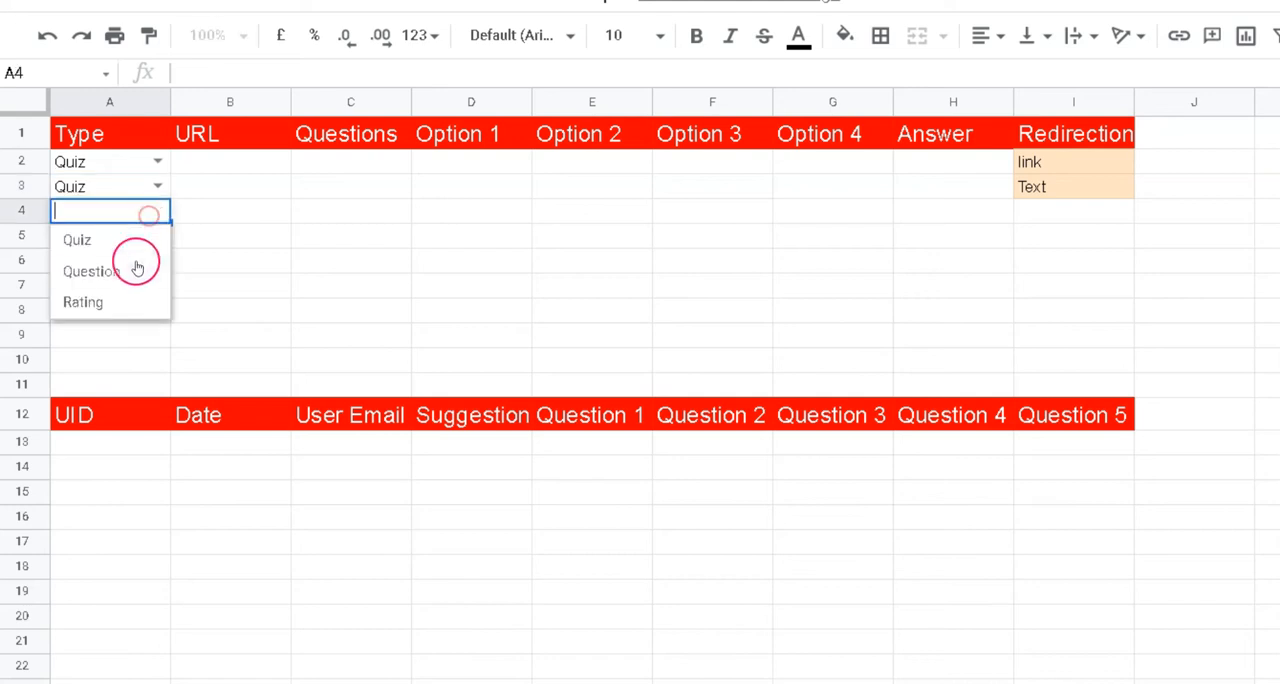
left_click(138, 271)
left_click(155, 235)
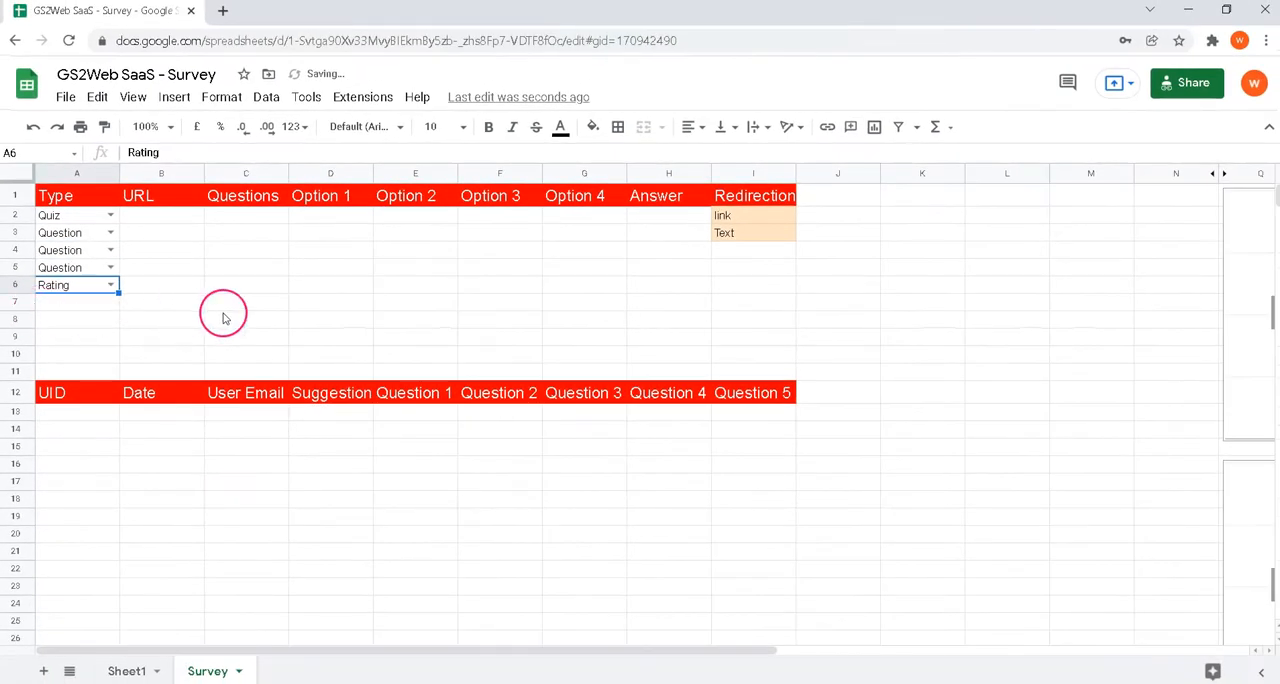
left_click(226, 318)
Step: Paste the copied excel2learndash.com image link into URL cells B2 and B4
left_click(165, 222)
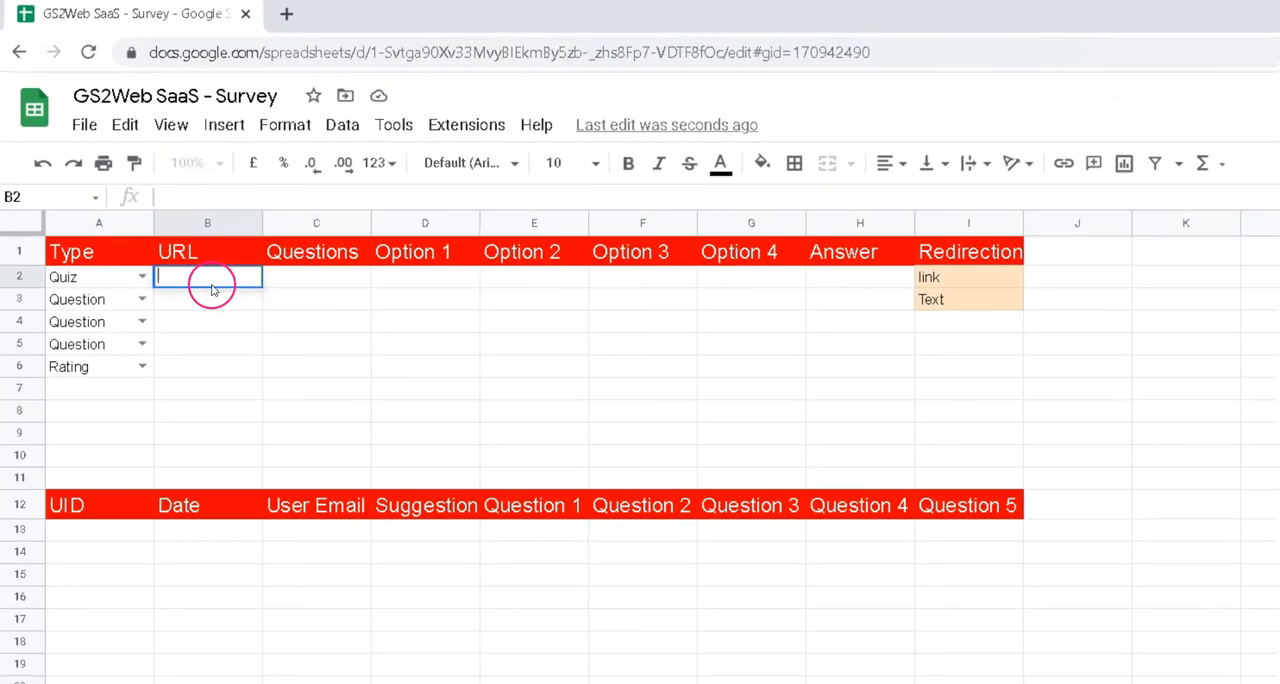
type("https://www.excel2learndash.com/wp-content/uploads/2022/01/cristina-gottardi-GeKoZualPmA-unsplash.jpg")
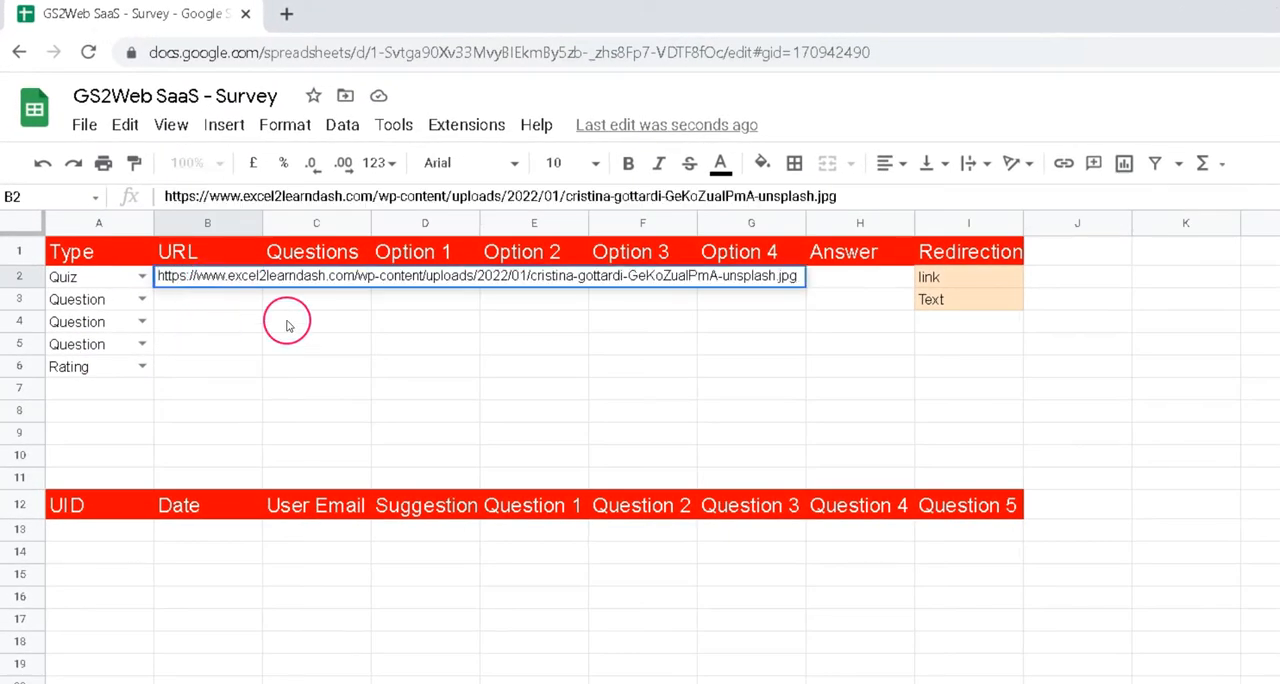
left_click(286, 320)
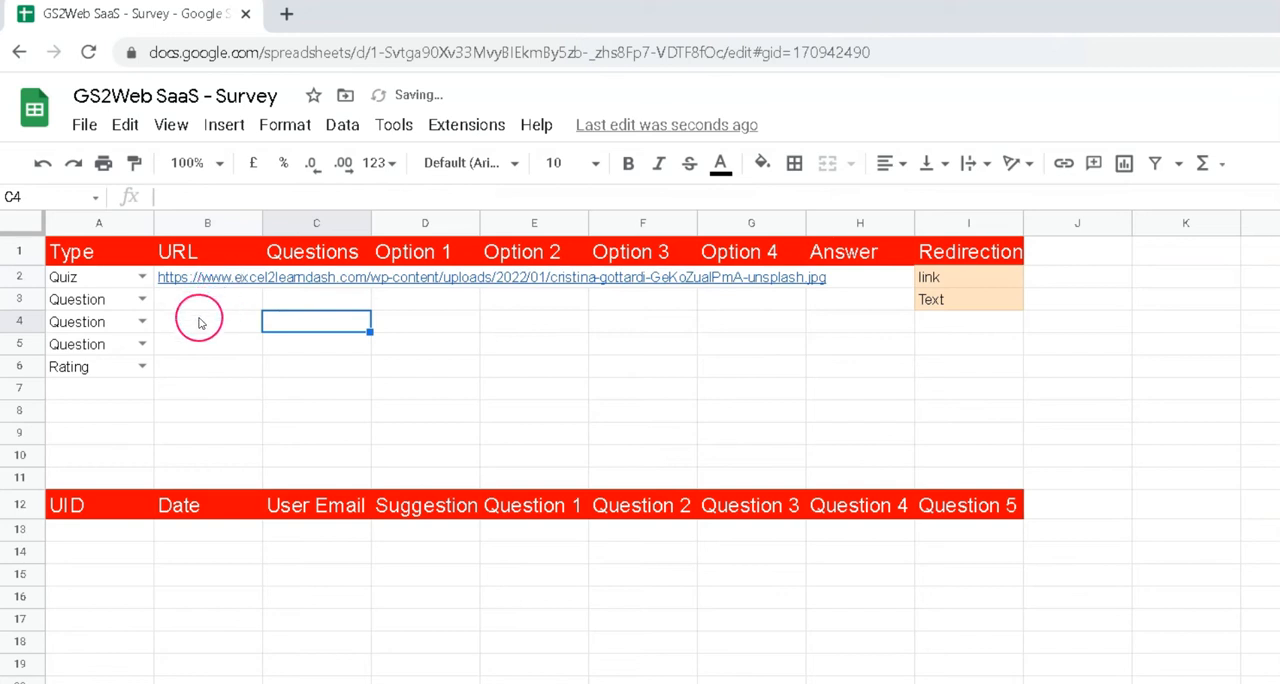
left_click(195, 322)
type("https://www.excel2learndash.com/wp-content/uploads/2022/01/cristina-gottardi-GeKoZualPmA-unsplash.jpg")
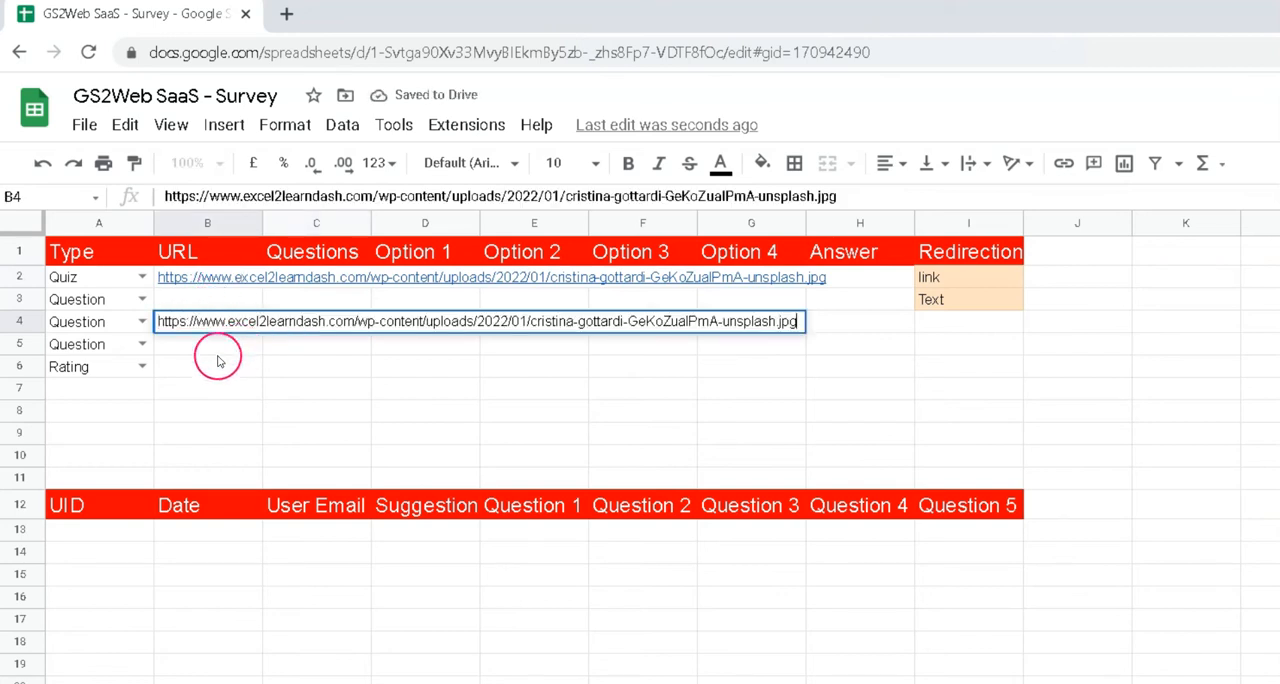
left_click(210, 360)
Step: Paste the five survey questions with their options and answers into C2:H6, and select the question and option range C2:G6
left_click(423, 283)
key("ctrl+v")
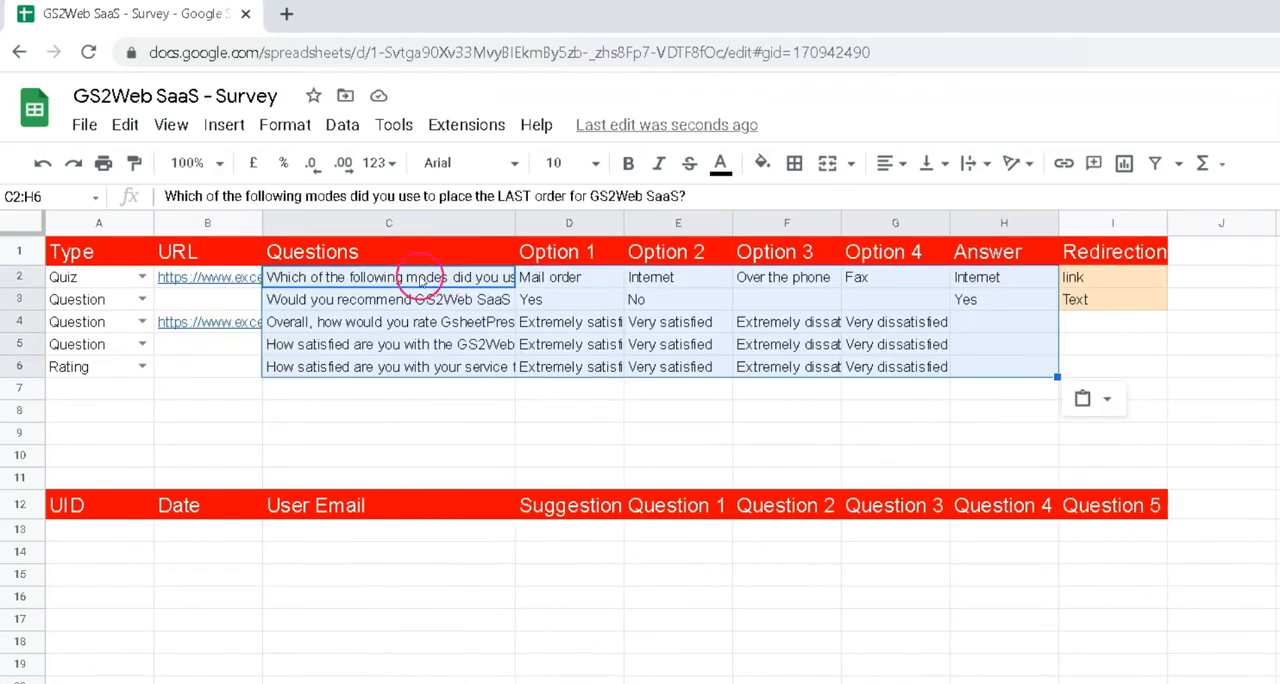
left_click(335, 281)
left_click_drag(421, 322, 915, 366)
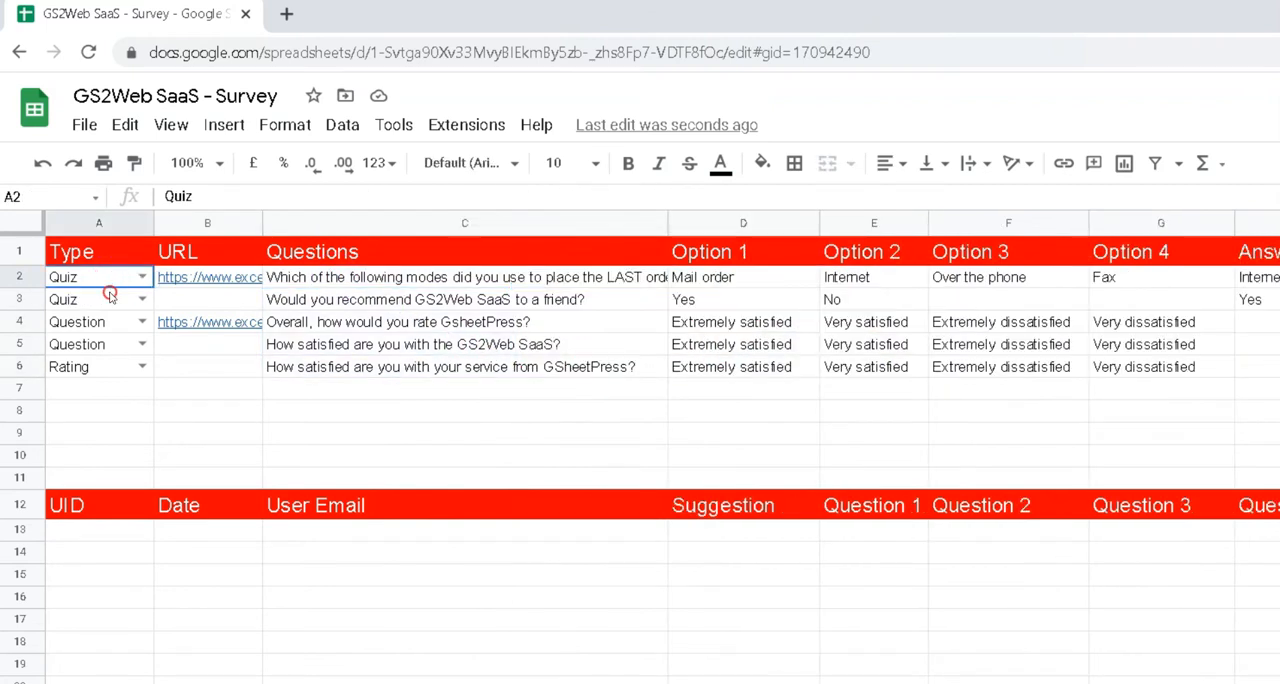
Step: Have the answers of the two Quiz rows reference their correct options, with =E2 in H2 and =D3 in H3
left_click_drag(110, 294, 106, 305)
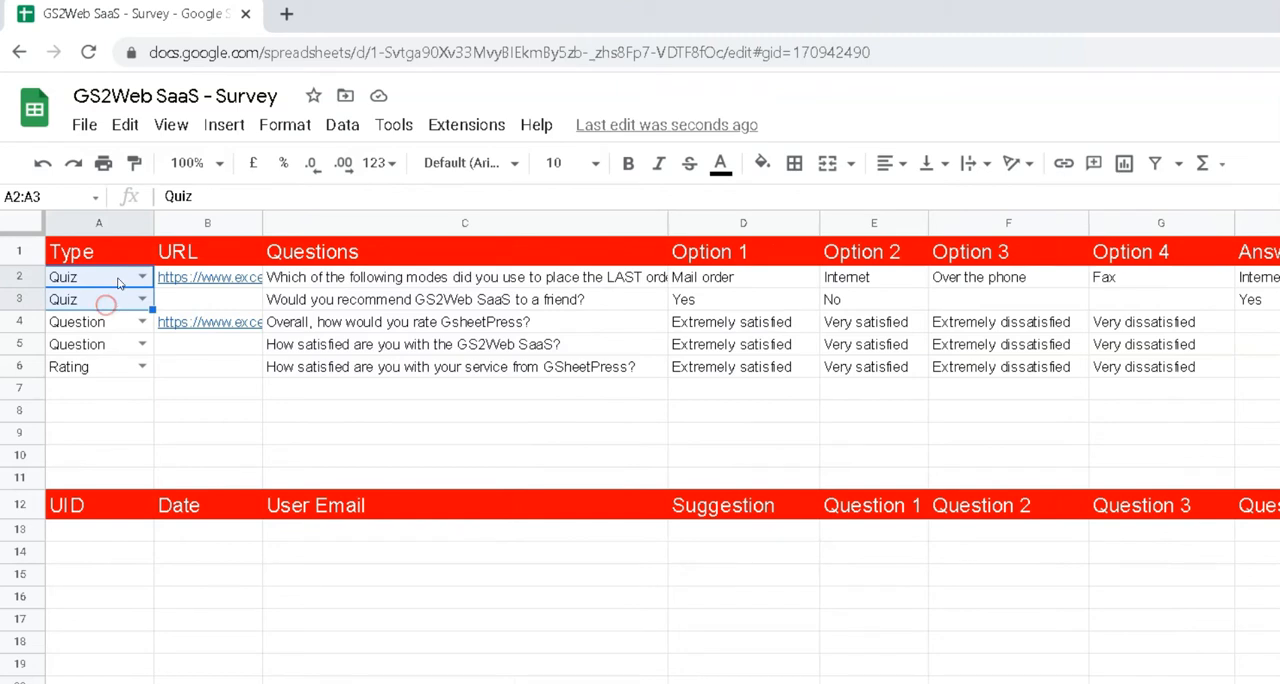
left_click(1257, 278)
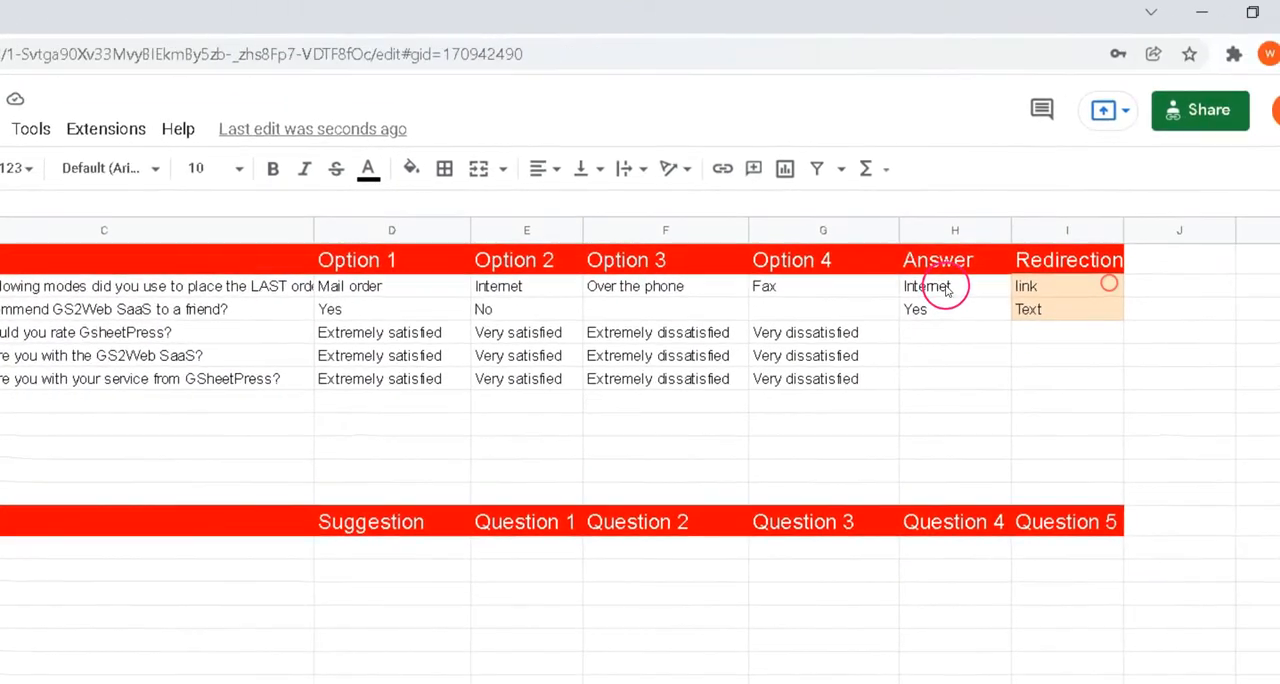
type("=E2")
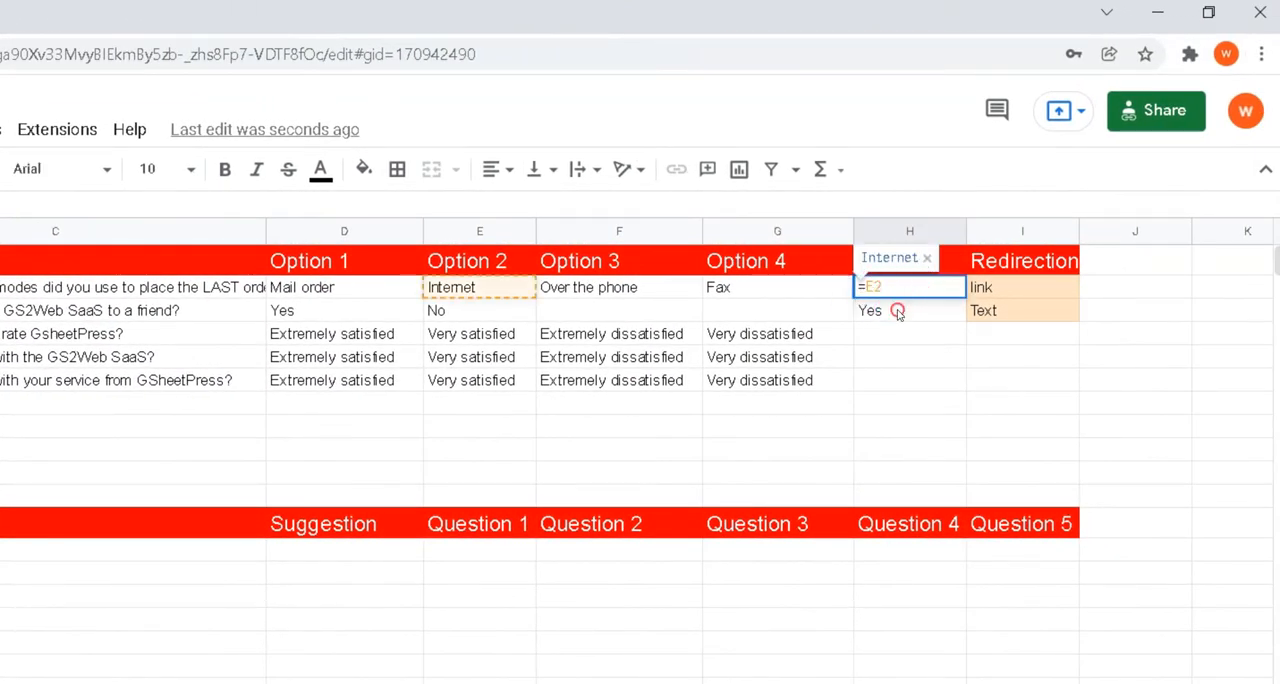
left_click(898, 312)
double_click(905, 313)
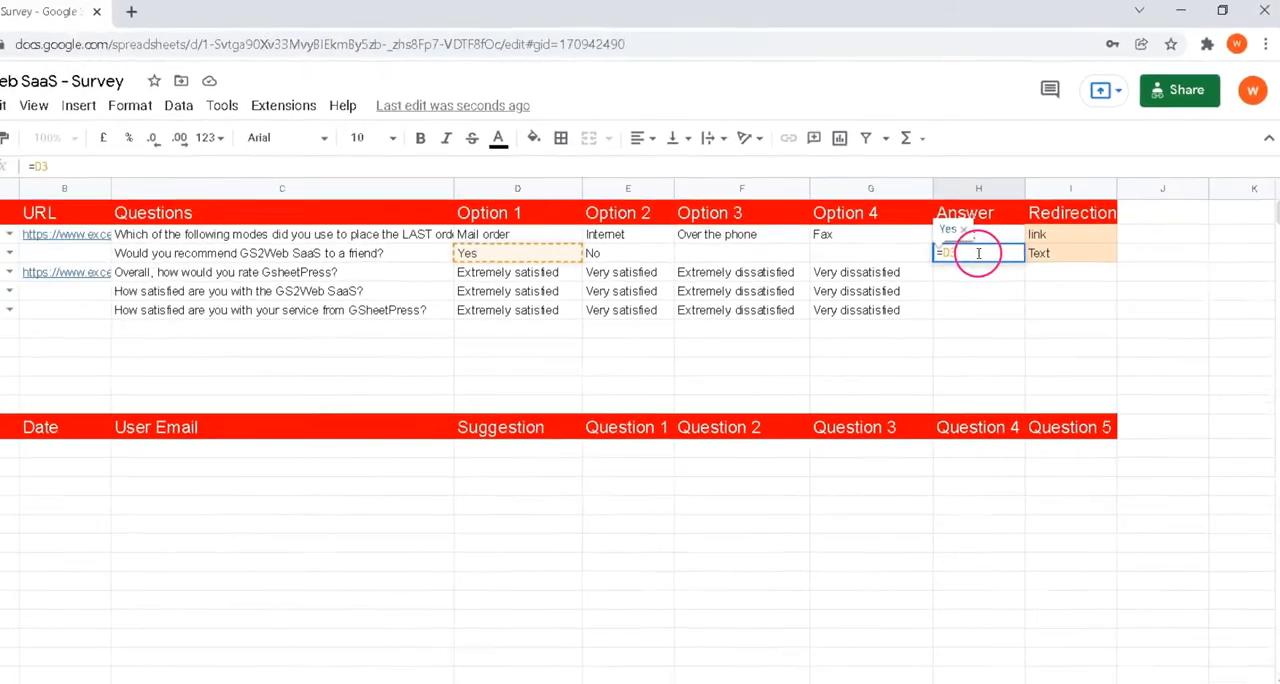
double_click(1036, 234)
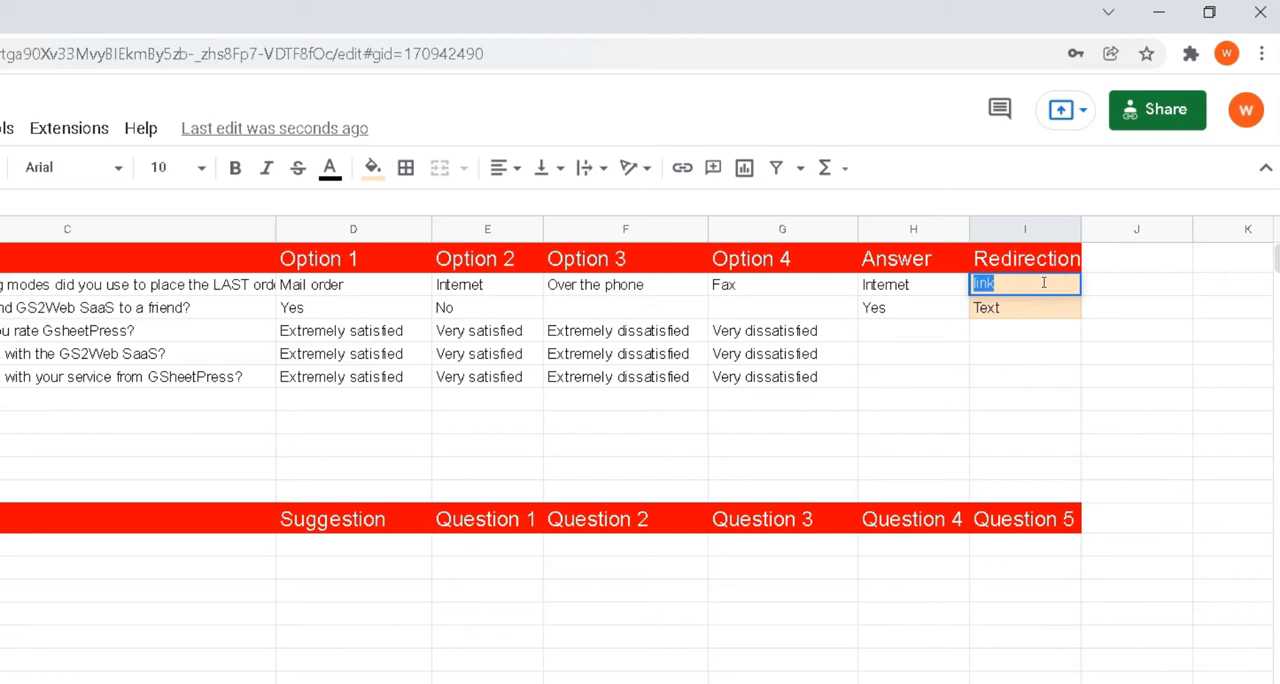
type("https://gsheetpress.com/")
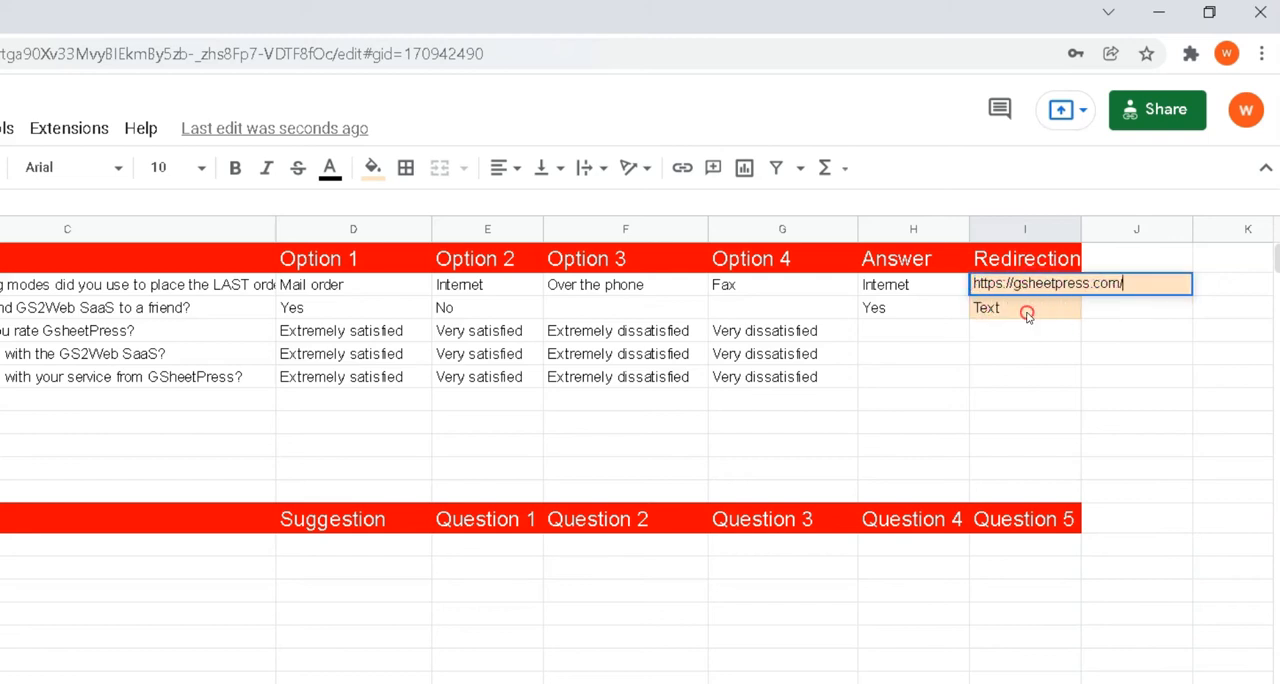
double_click(1018, 308)
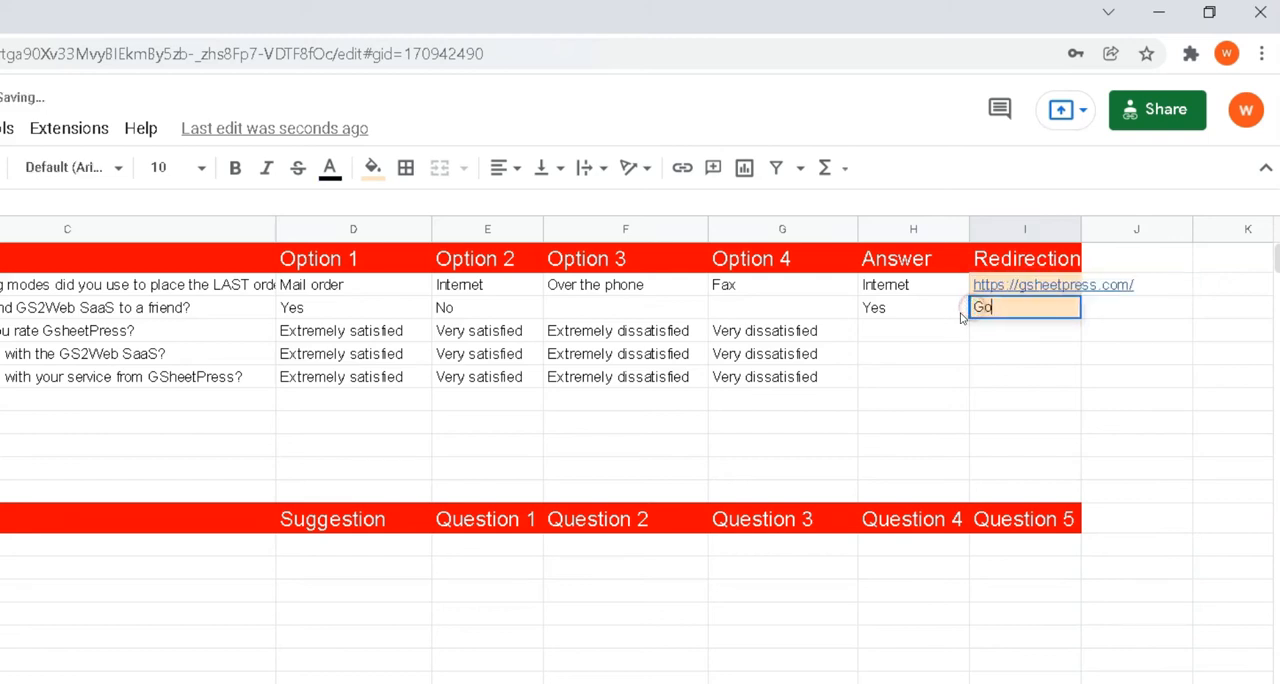
left_click(1040, 355)
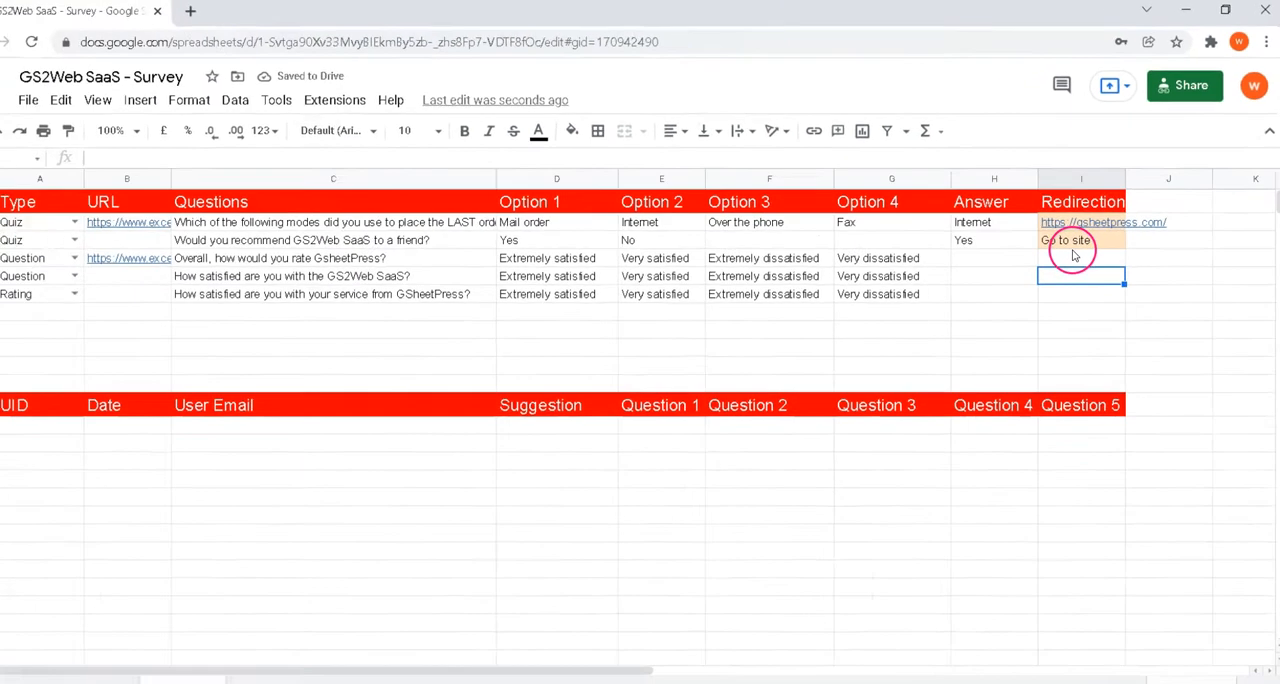
Step: Publish the survey from the Survey sheet with the Gs2Web SaaS add-on
left_click(334, 100)
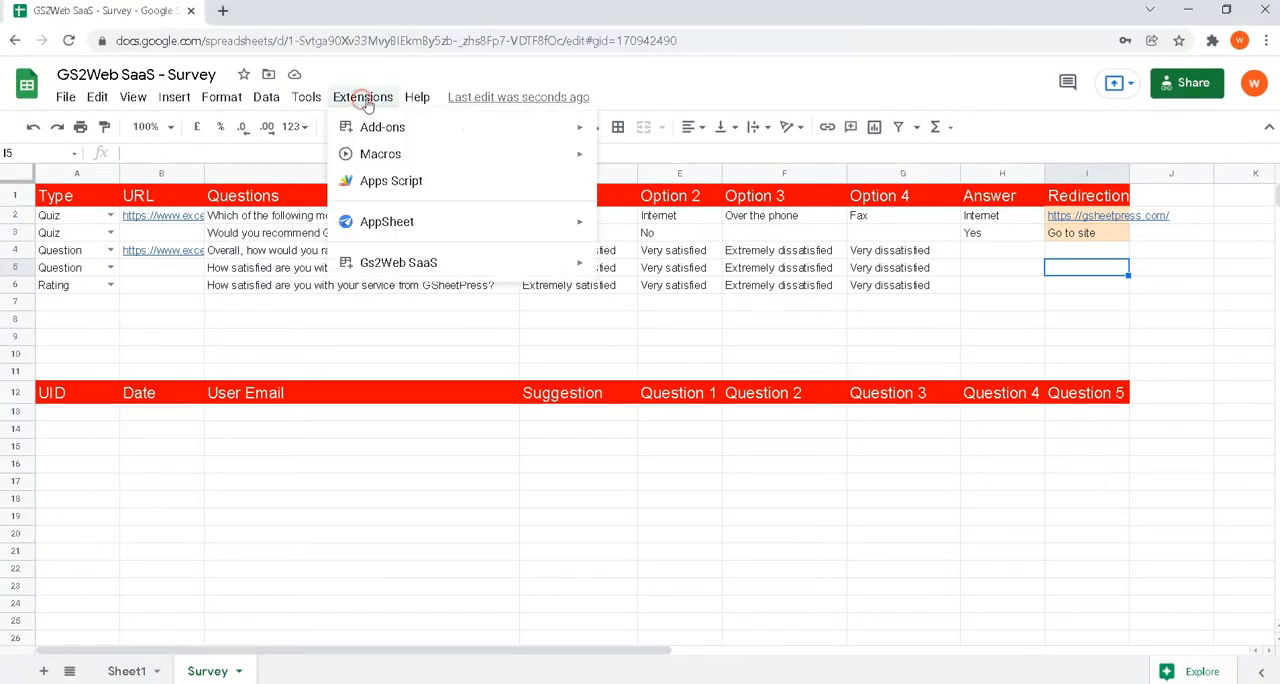
mouse_move(417, 261)
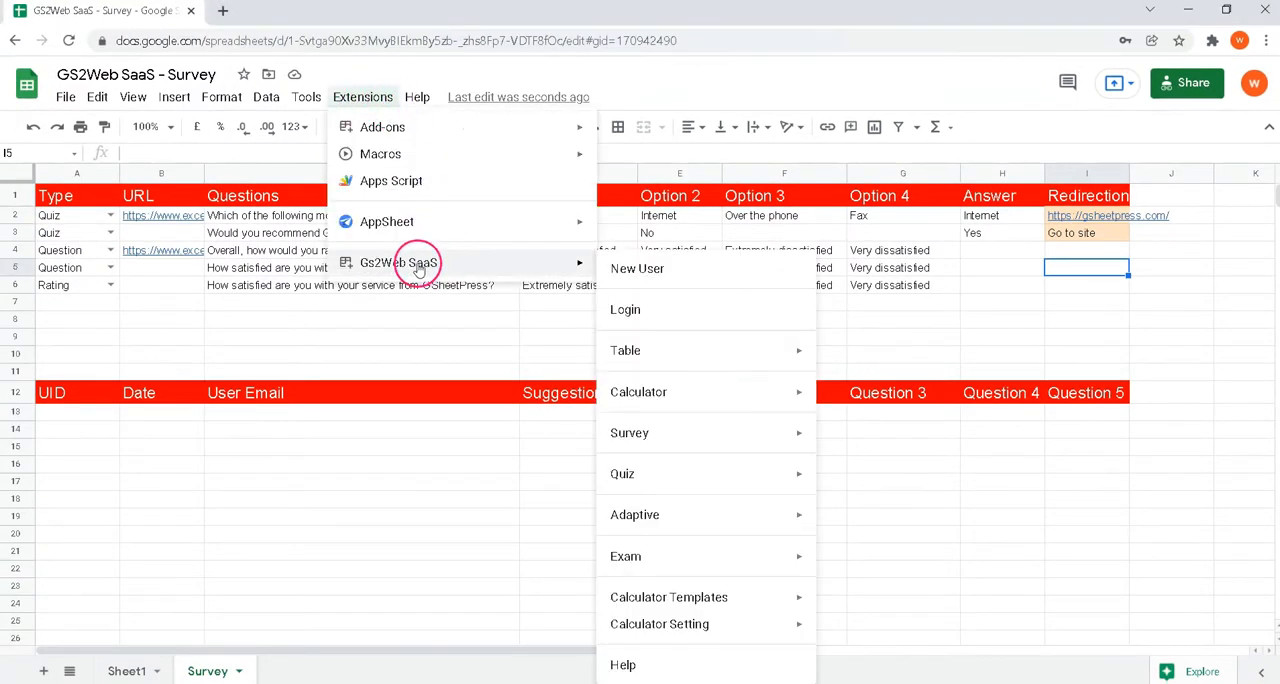
mouse_move(672, 436)
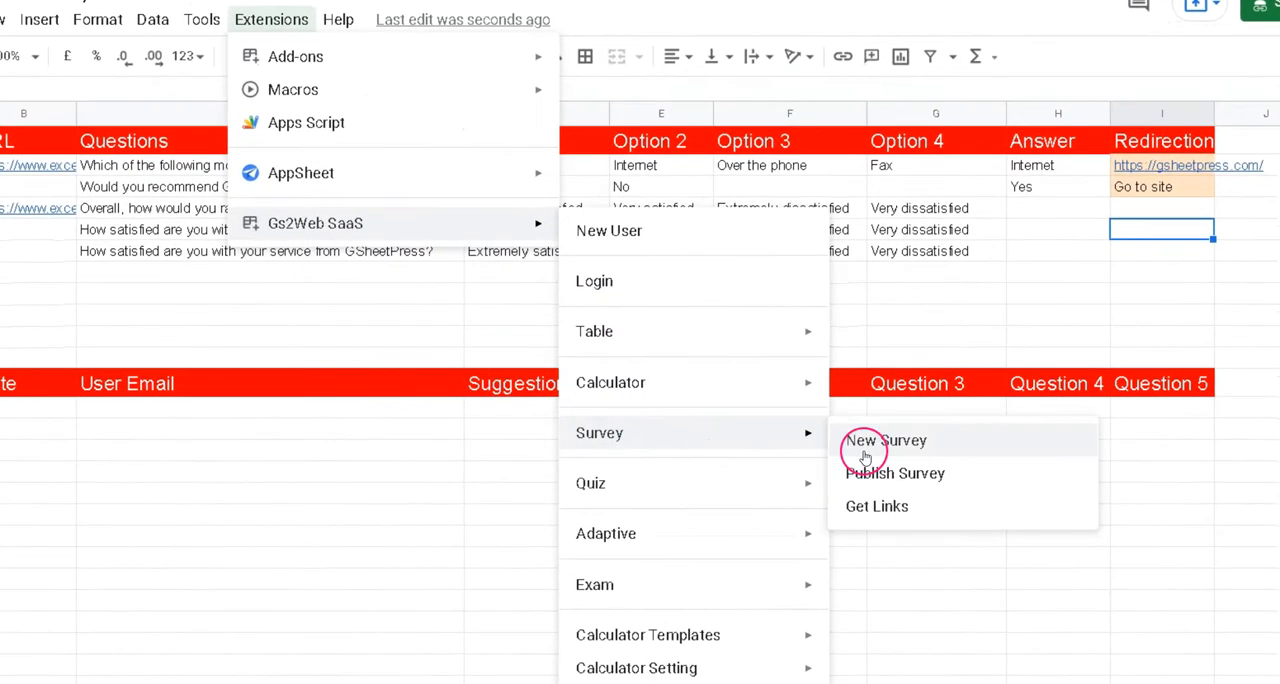
left_click(886, 482)
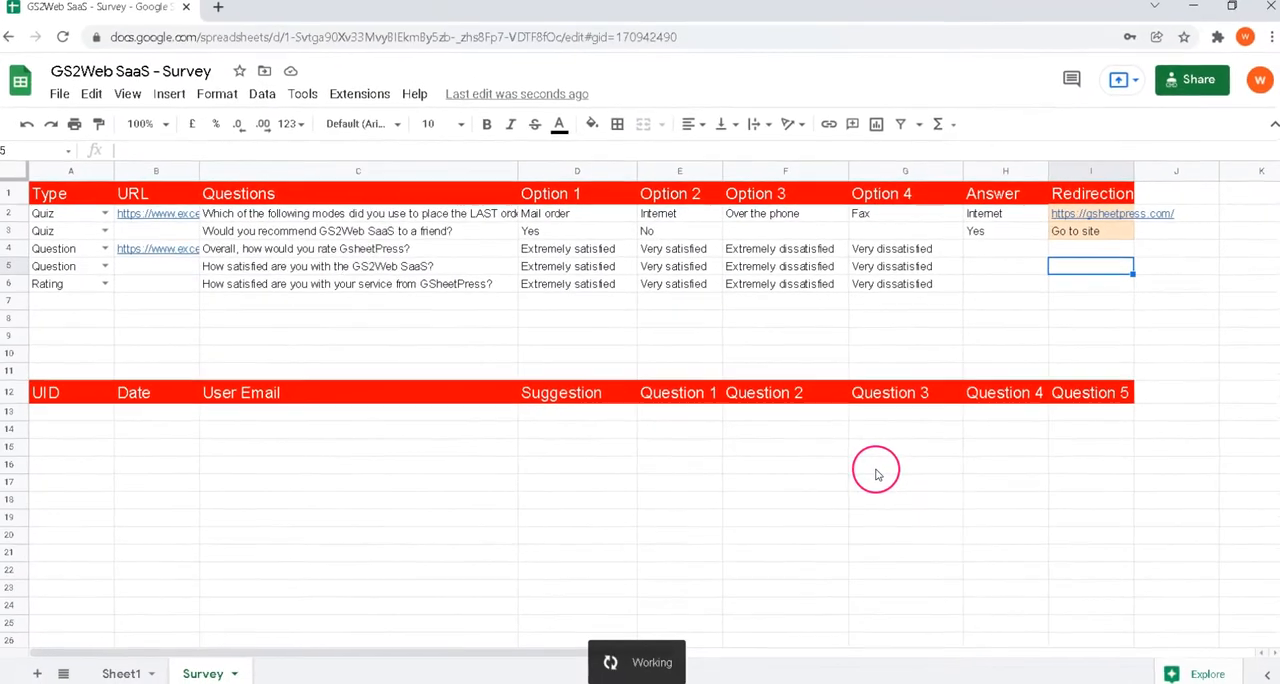
Step: Get the survey links with the Gs2Web SaaS add-on and select the Survey row's name, link and iframe cells A4:C4
left_click(350, 96)
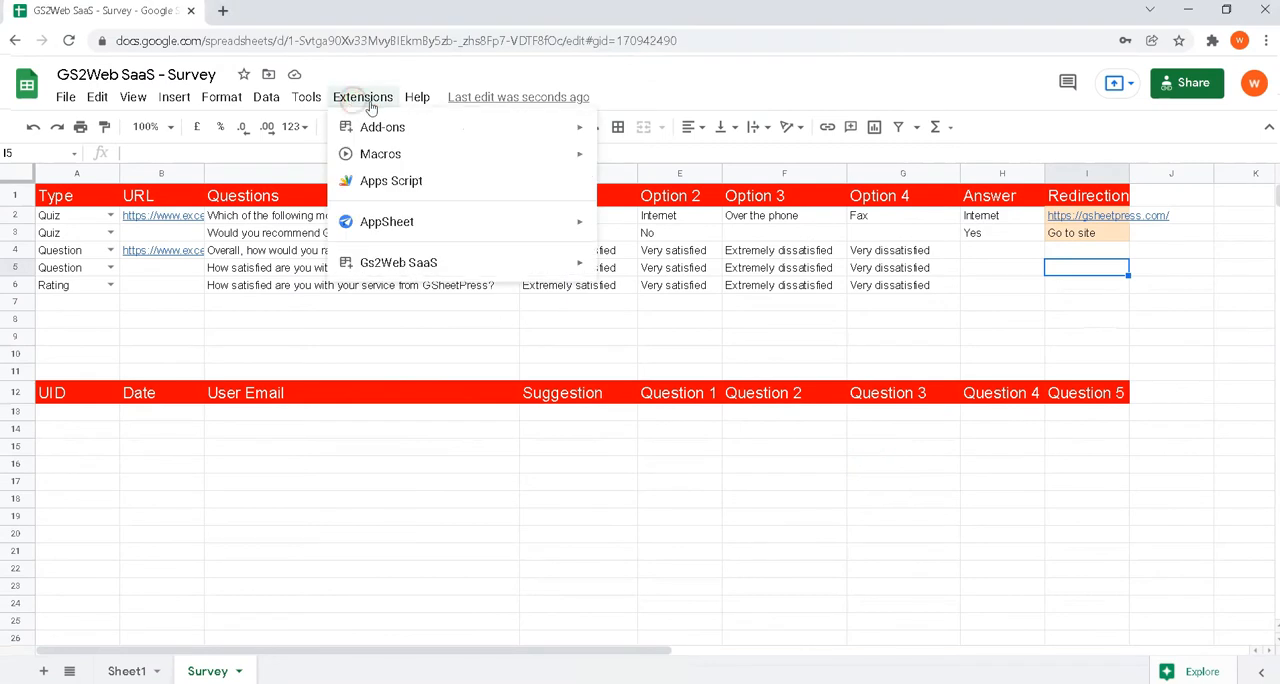
mouse_move(400, 262)
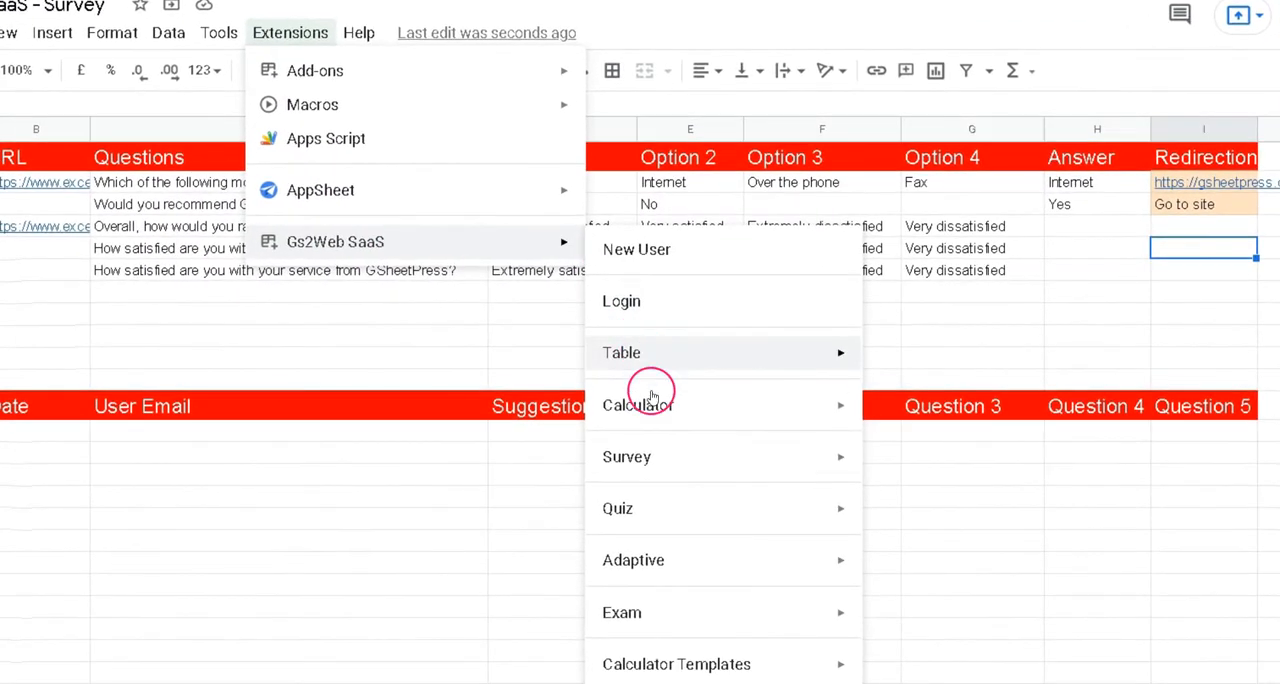
mouse_move(634, 462)
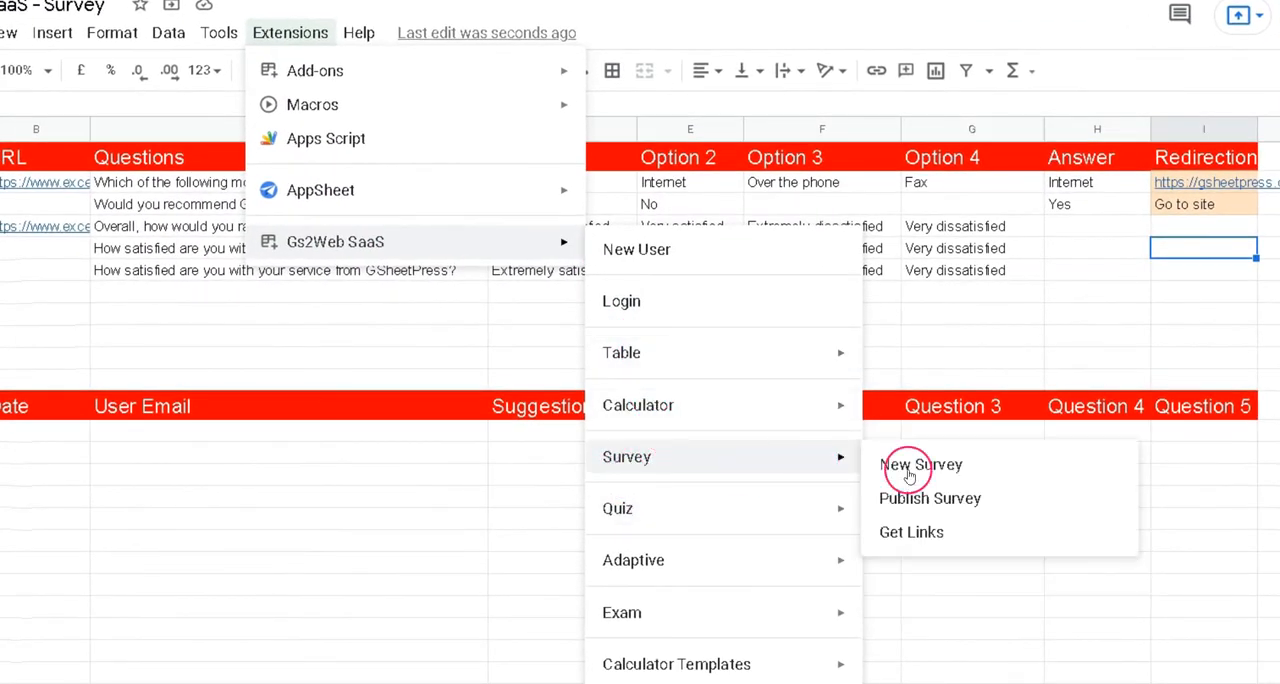
left_click(890, 535)
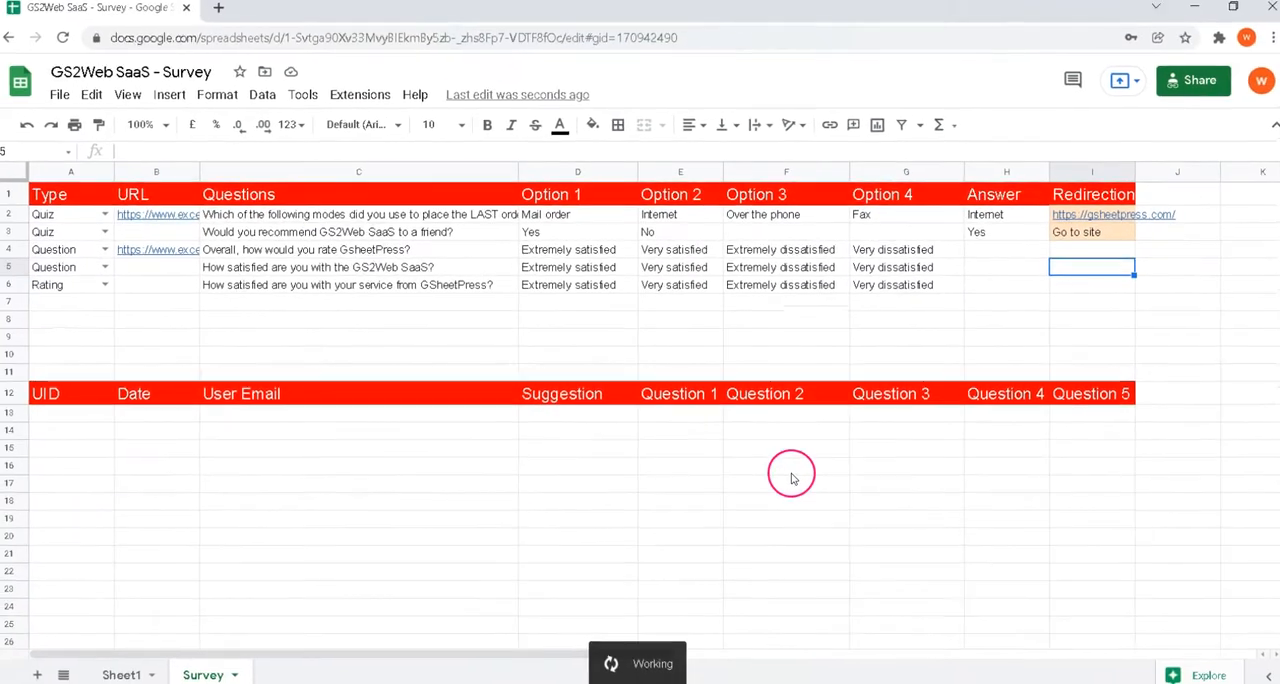
left_click(85, 431)
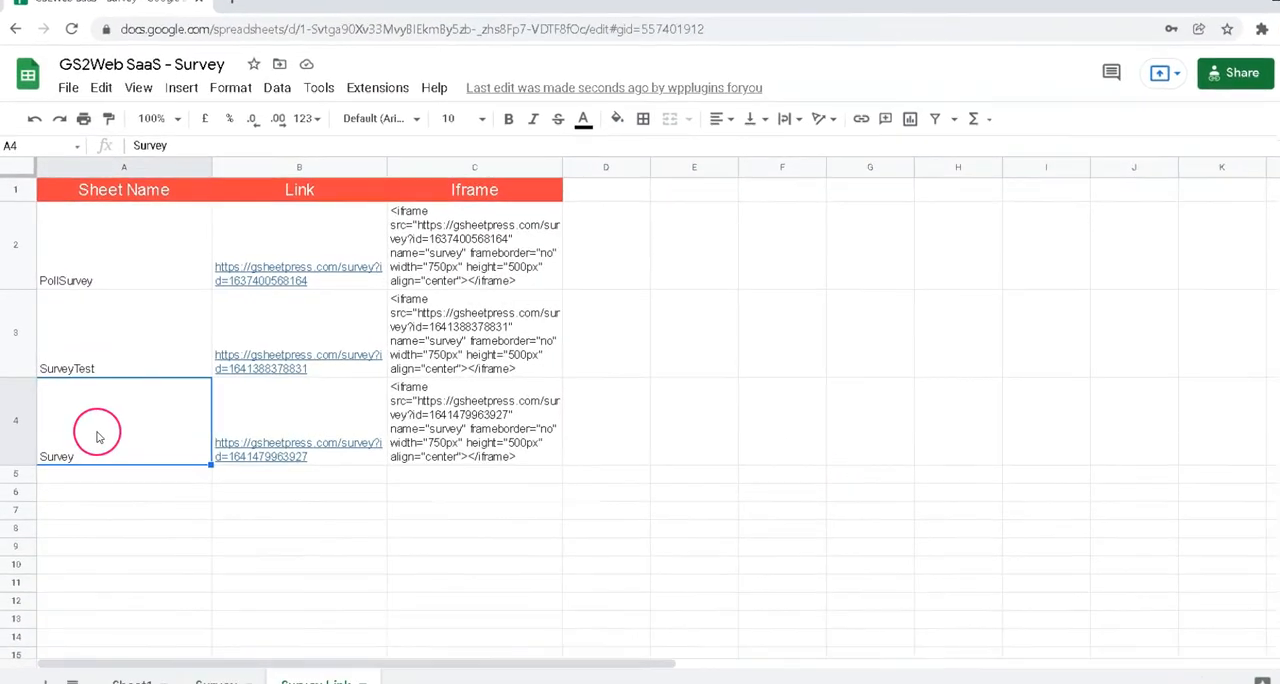
left_click_drag(97, 436, 555, 447)
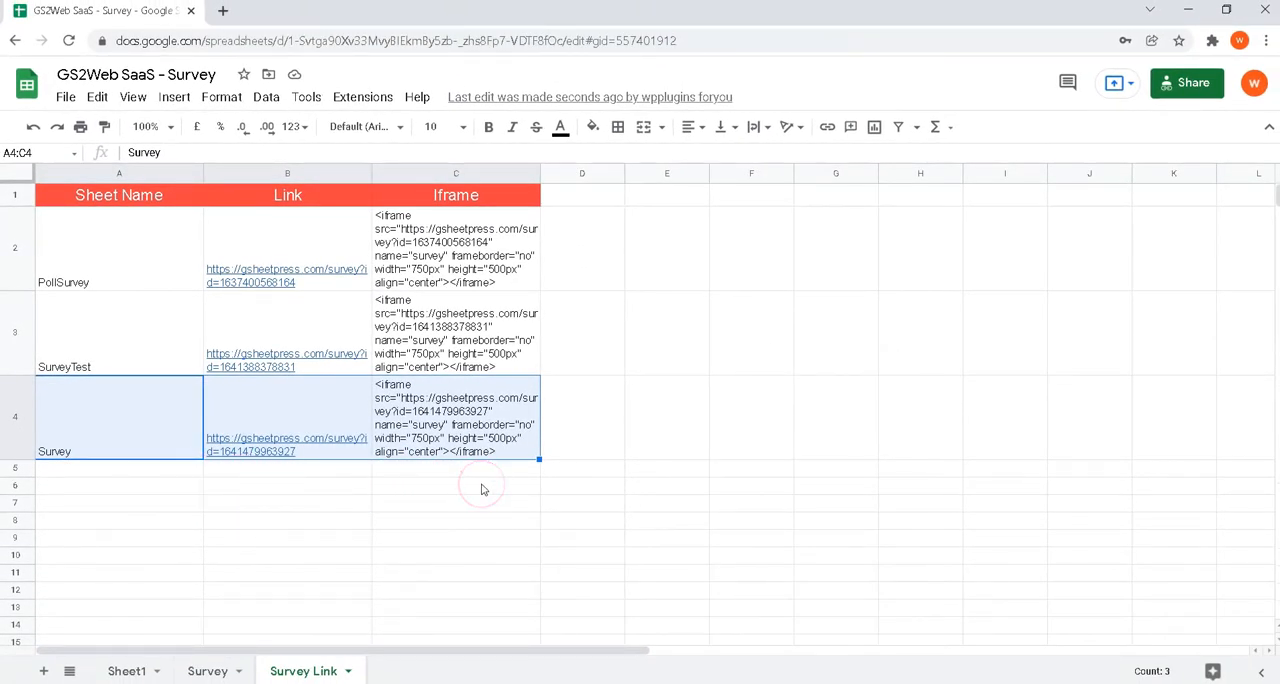
Step: Copy the complete iframe code of the Survey row from cell C4
double_click(394, 406)
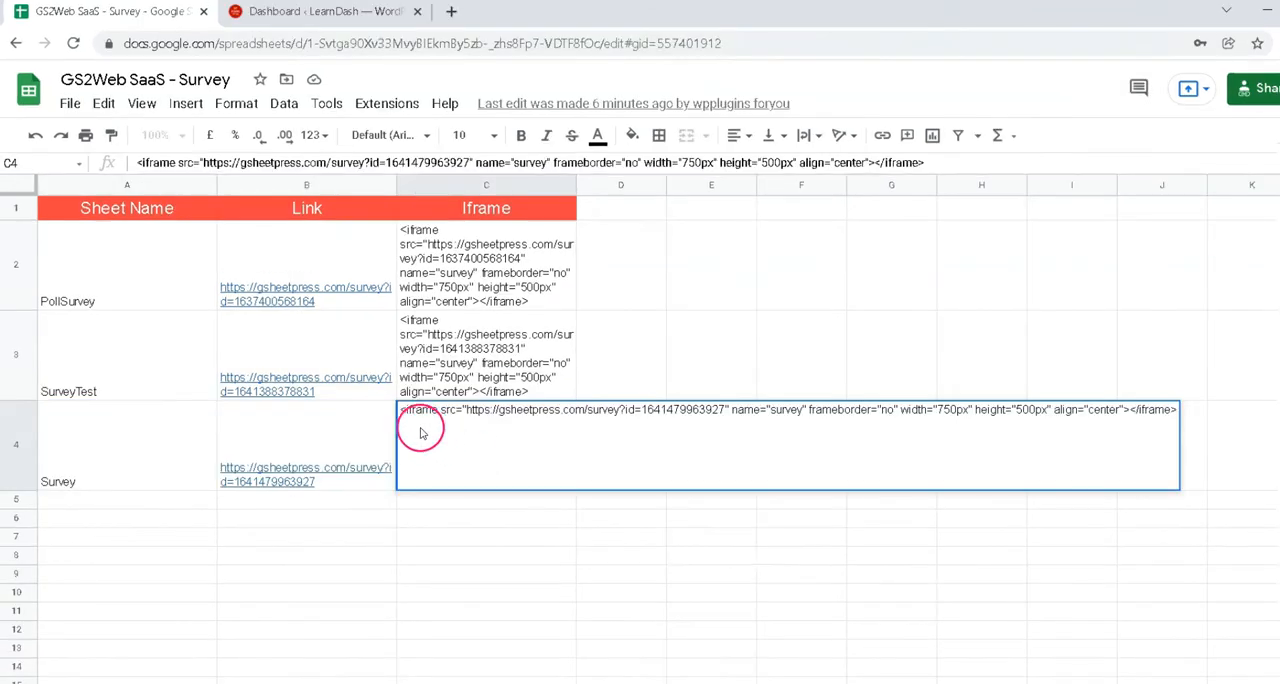
left_click_drag(402, 410, 1171, 412)
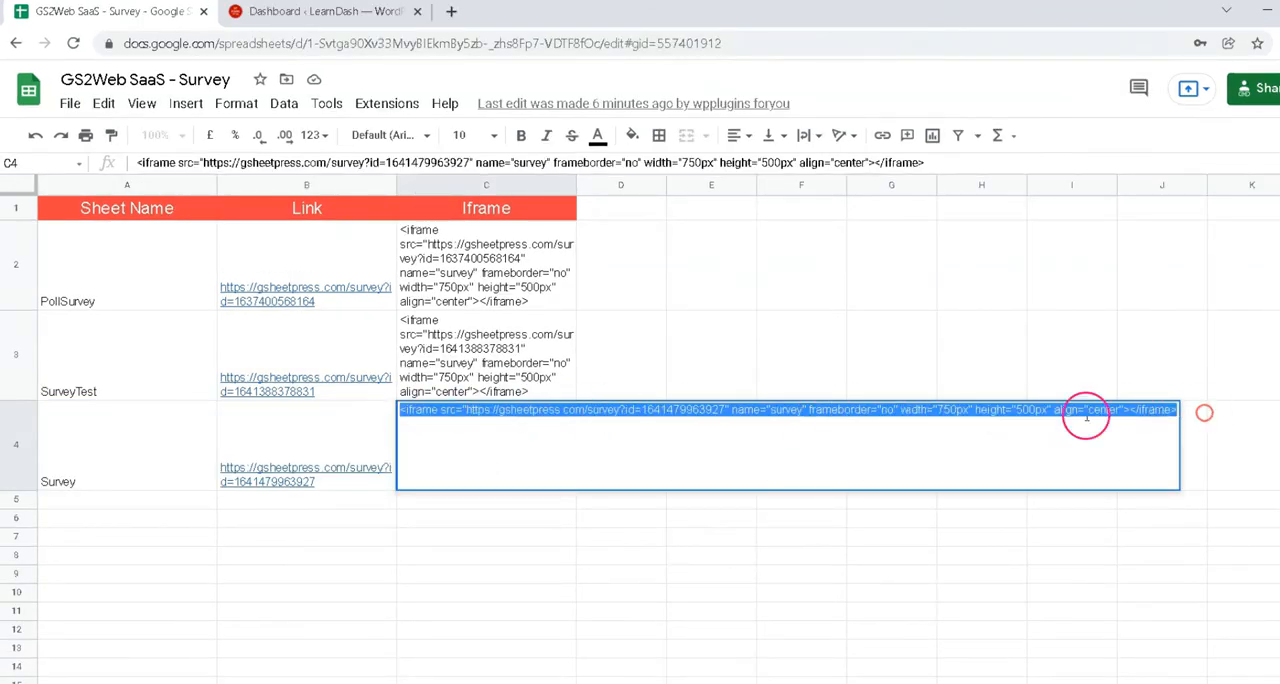
right_click(928, 411)
left_click(929, 476)
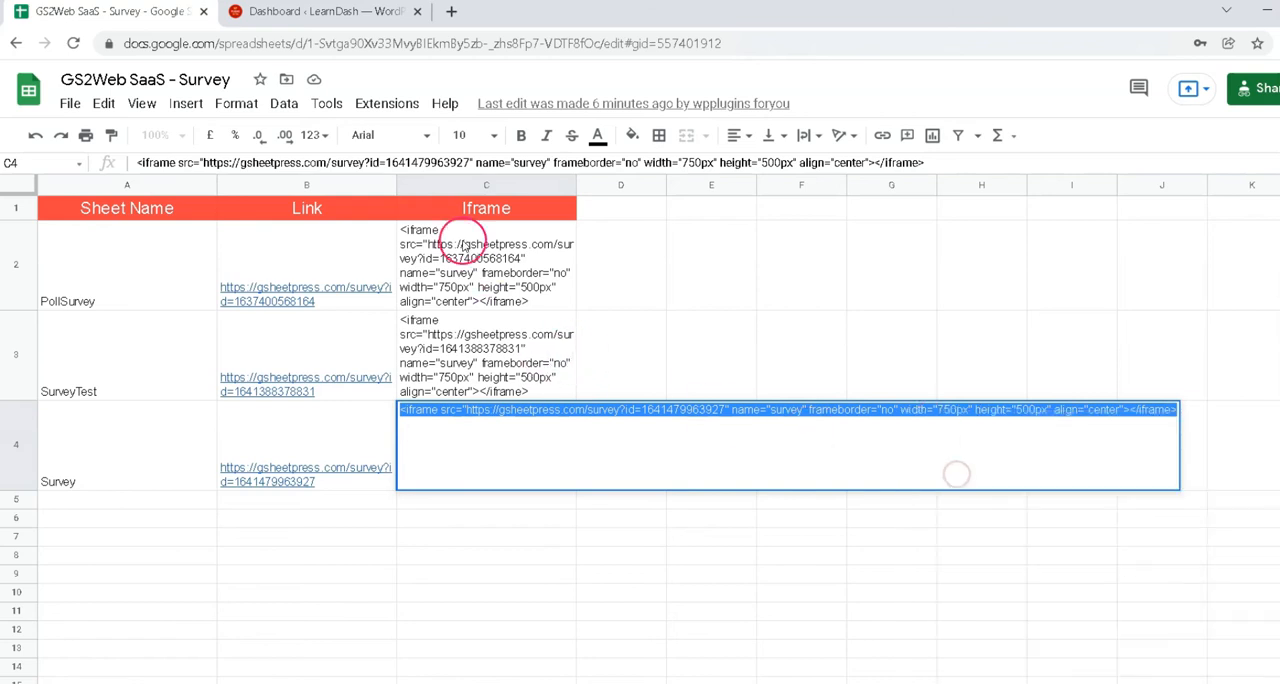
Step: Switch to WordPress and add a page titled Survey with the copied iframe code as custom HTML, height set to 950px, and save it
left_click(362, 16)
mouse_move(57, 418)
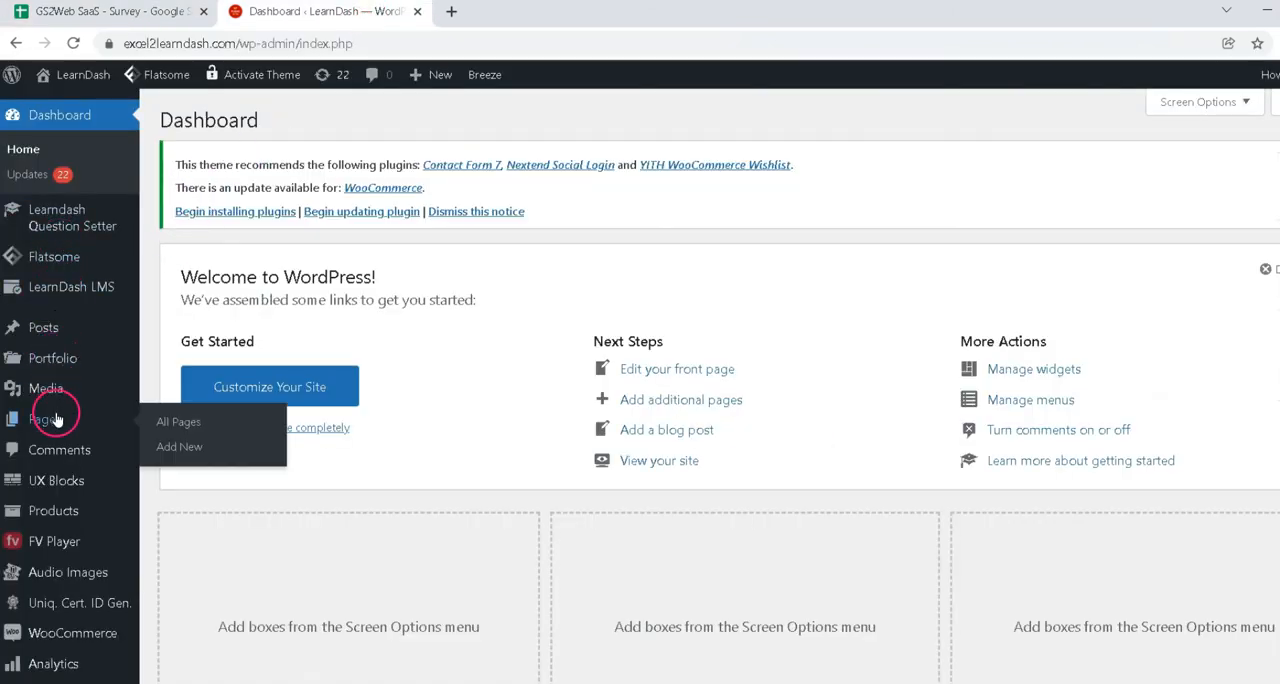
left_click(166, 451)
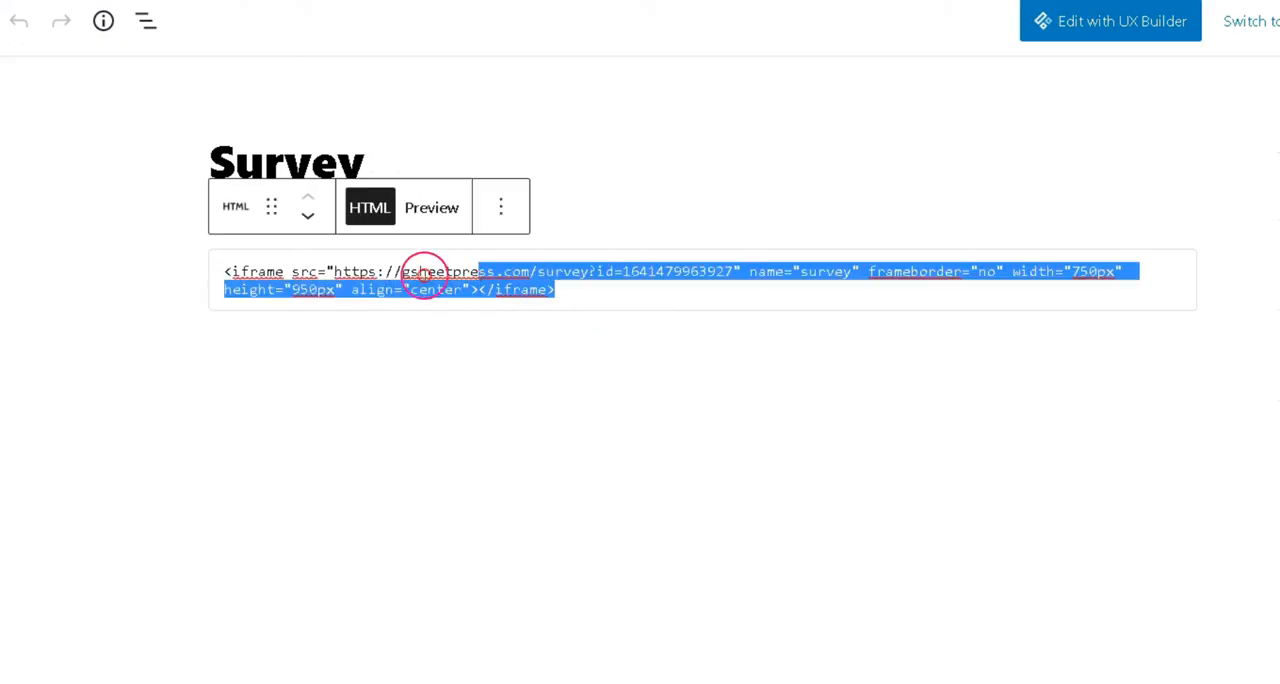
left_click_drag(423, 274, 216, 271)
left_click(1152, 82)
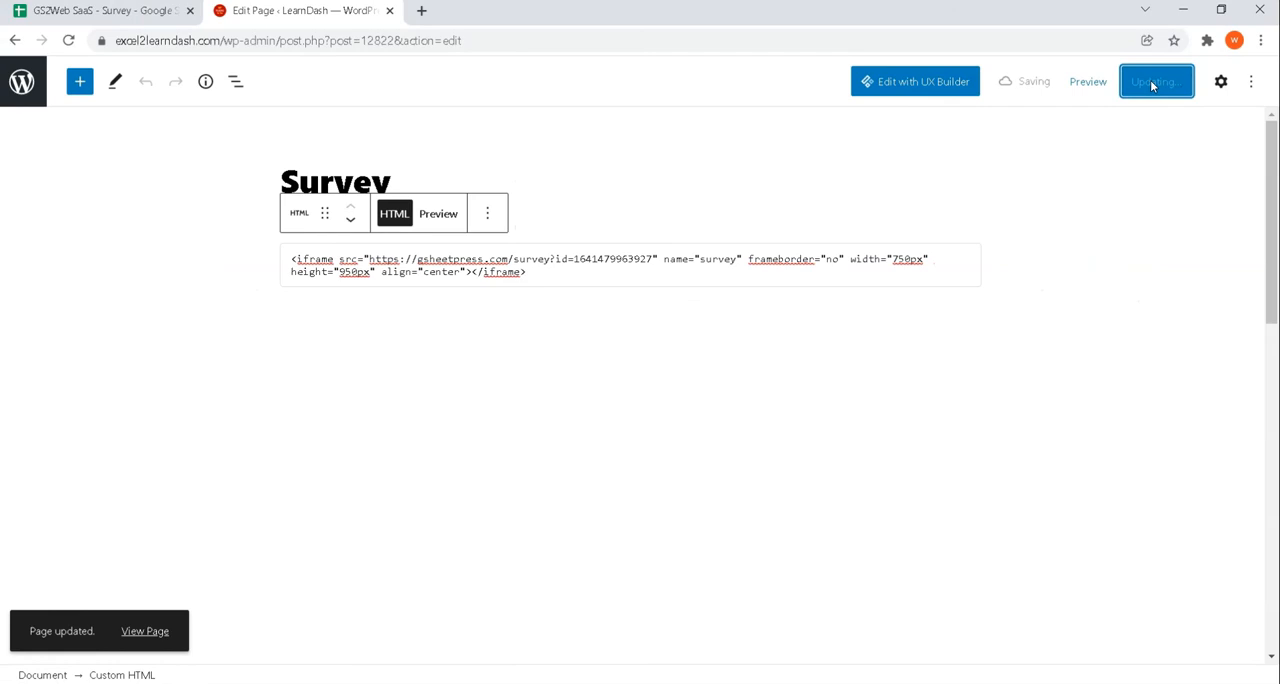
Step: View the saved page, start the survey and answer the LAST order question with Mail order
left_click(165, 633)
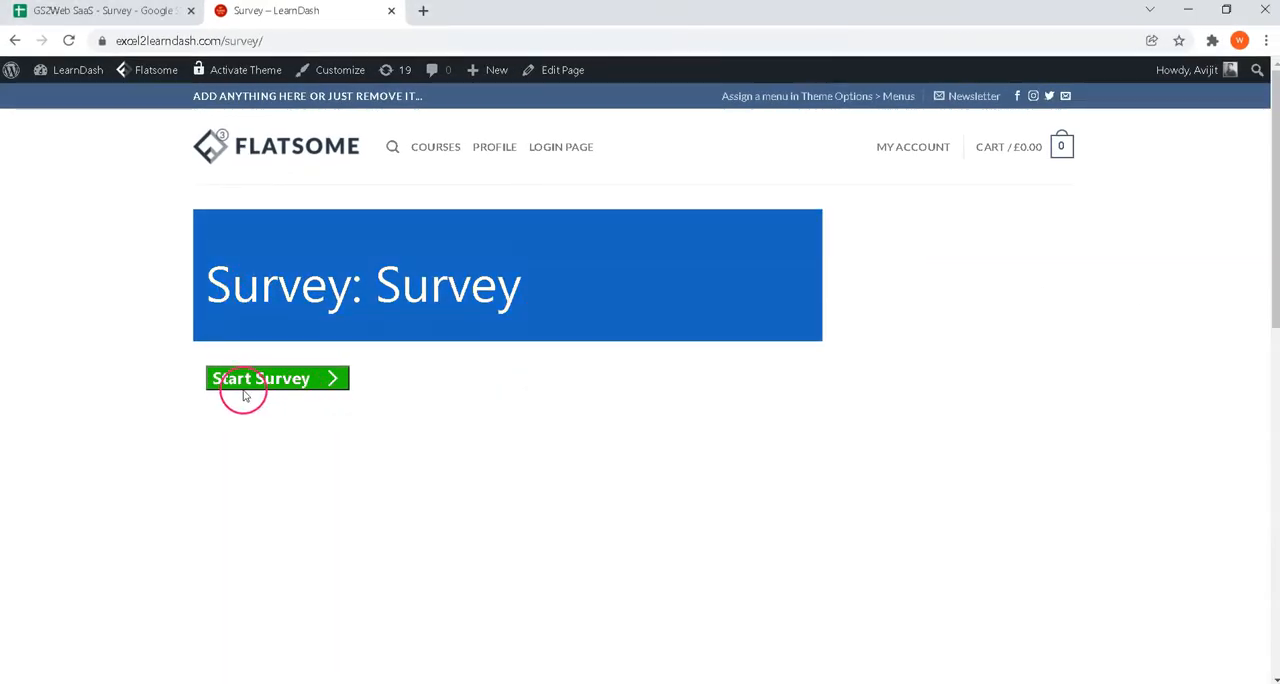
left_click(294, 390)
scroll(900, 383, "down", 2)
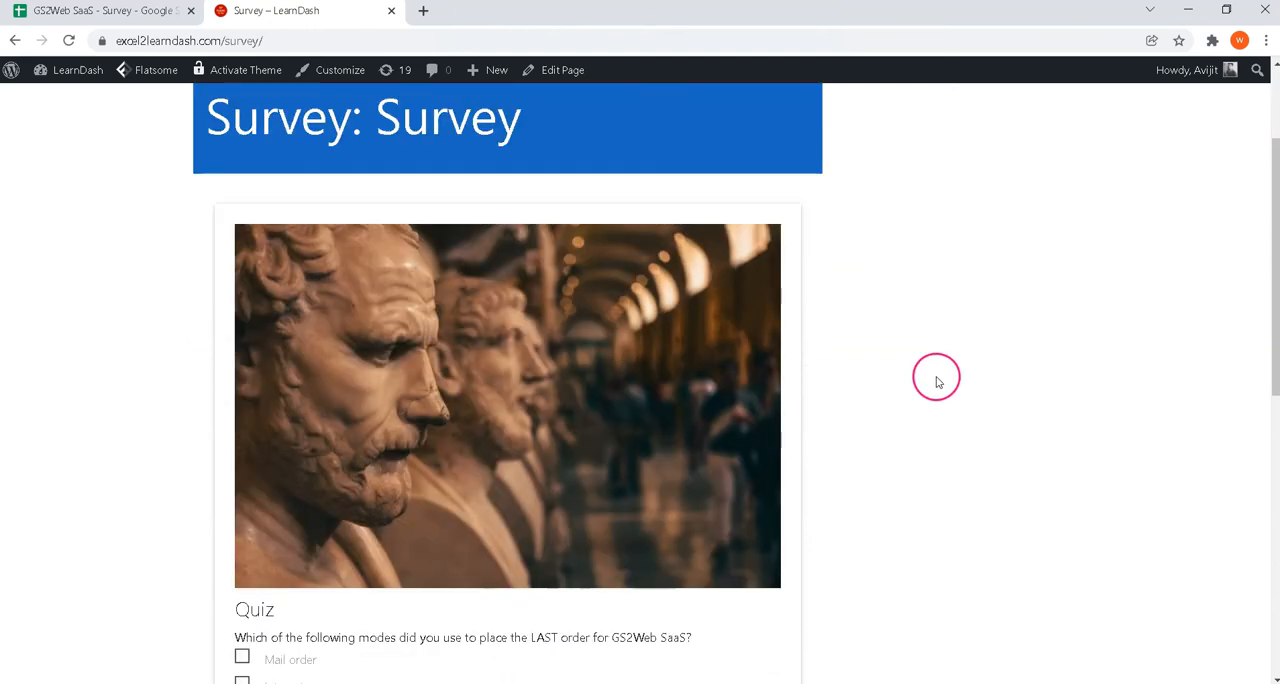
left_click_drag(1271, 200, 1271, 283)
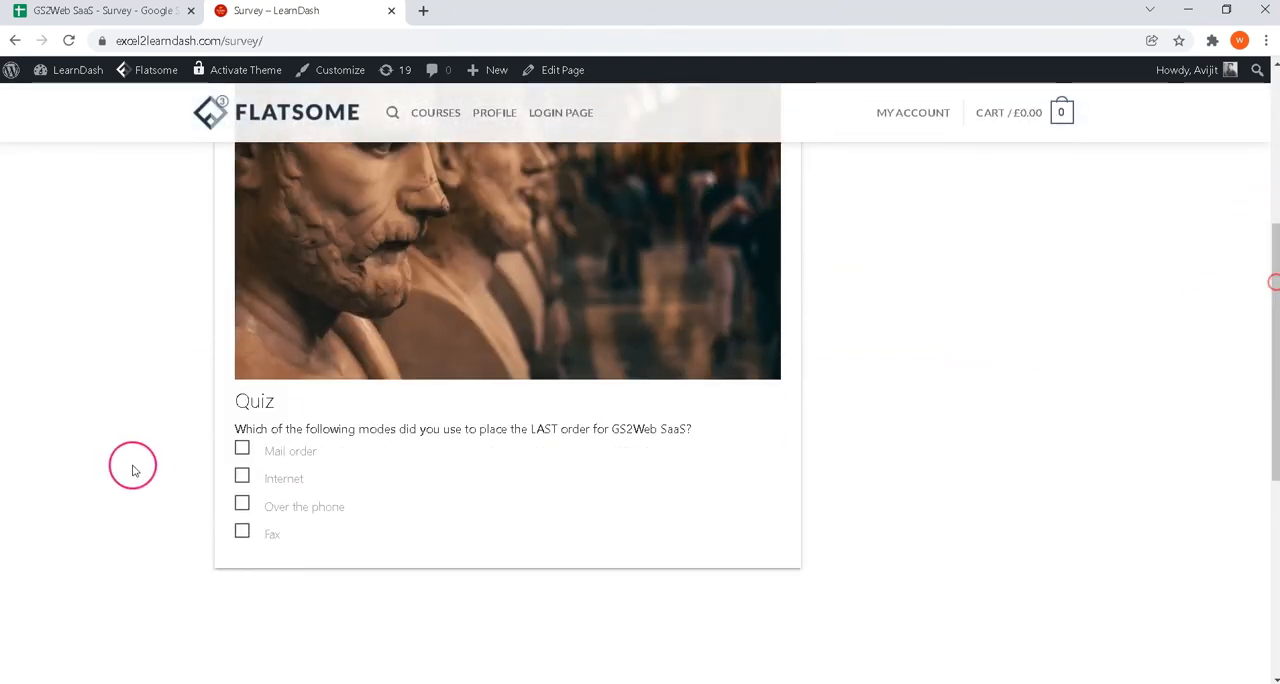
left_click(277, 459)
left_click(773, 612)
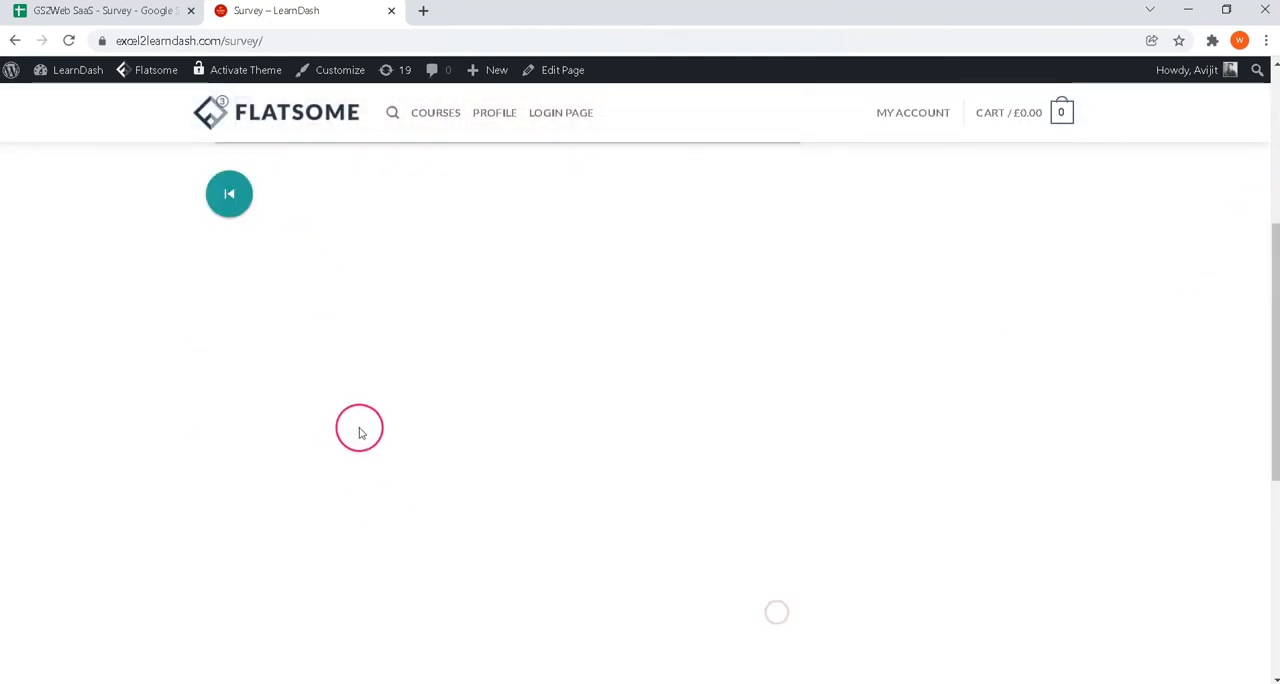
Step: Answer Yes to recommending GS2Web SaaS to a friend and Extremely satisfied to the overall GsheetPress rating question
left_click(243, 456)
left_click(786, 568)
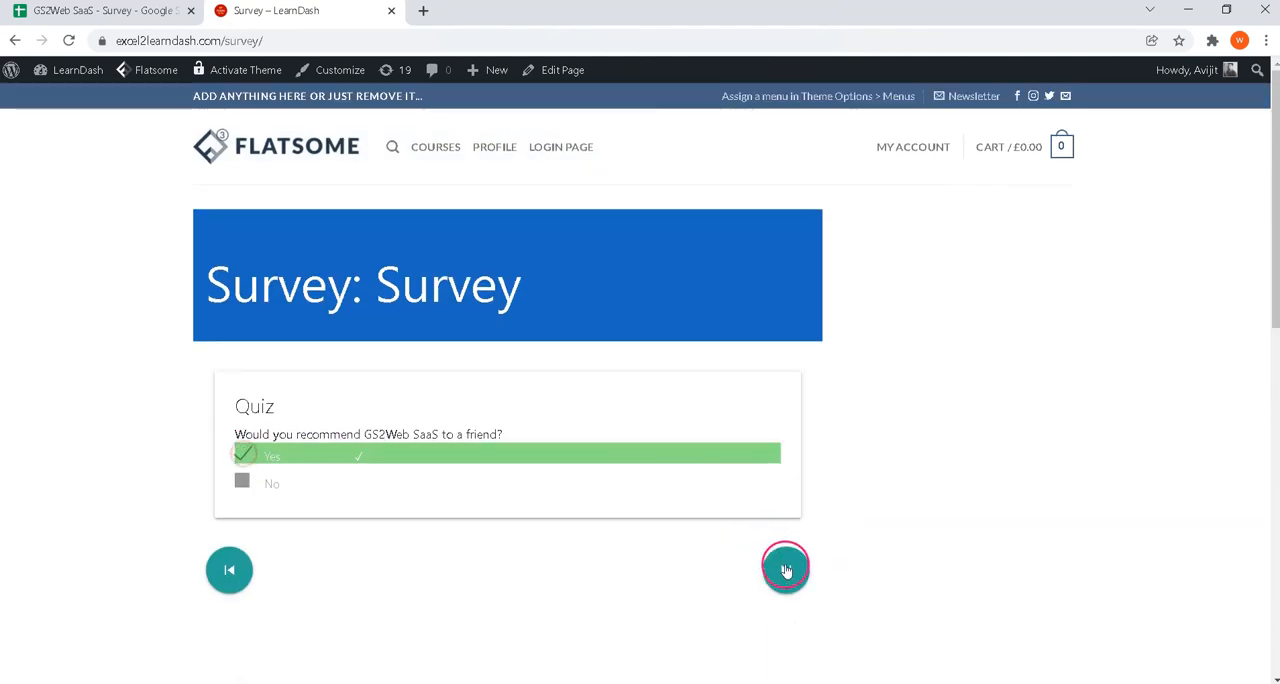
left_click_drag(1272, 236, 1274, 445)
left_click(289, 410)
left_click(773, 558)
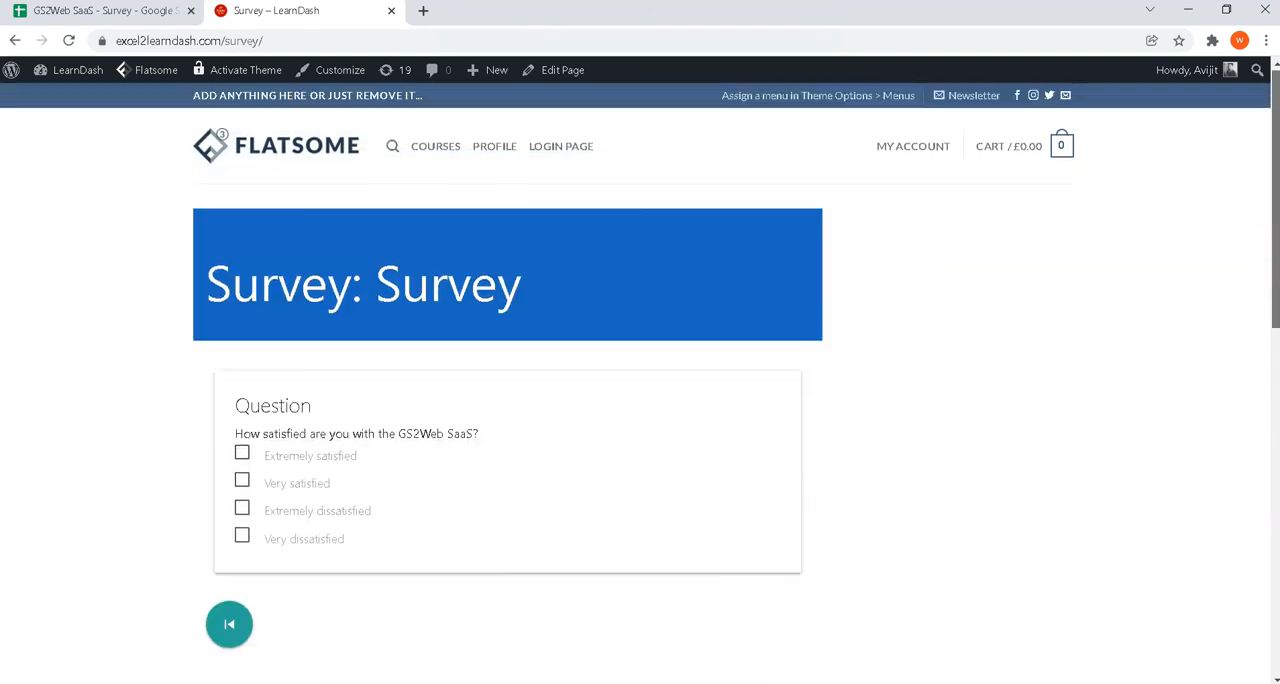
Step: Answer Extremely satisfied for GS2Web SaaS, rate the GSheetPress service 4.5 stars, and submit the survey with a suggestion
left_click(294, 462)
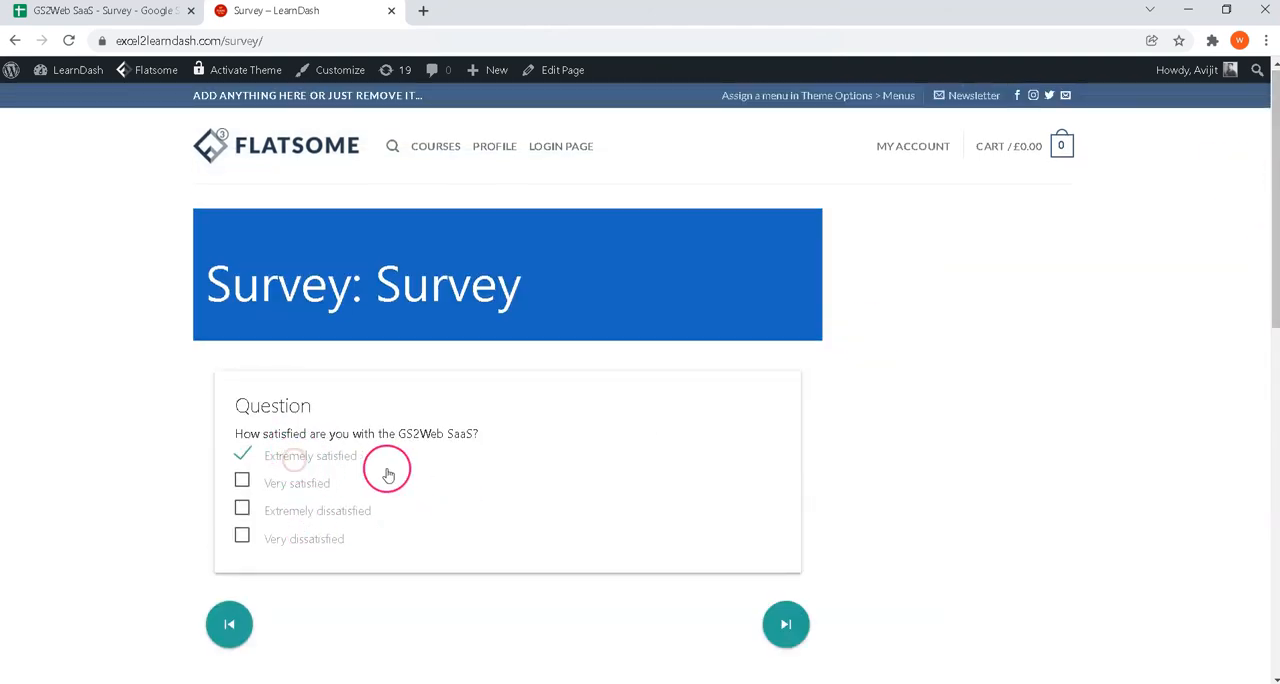
left_click(783, 624)
left_click(358, 460)
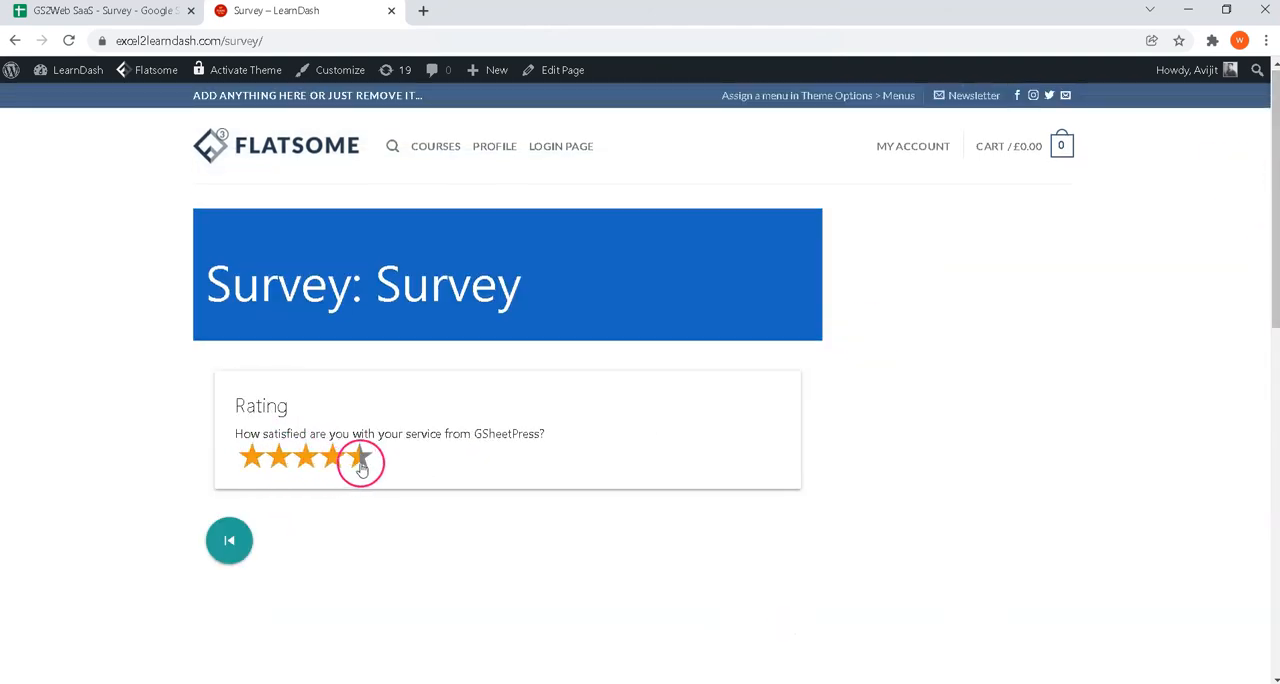
left_click(780, 540)
left_click(398, 441)
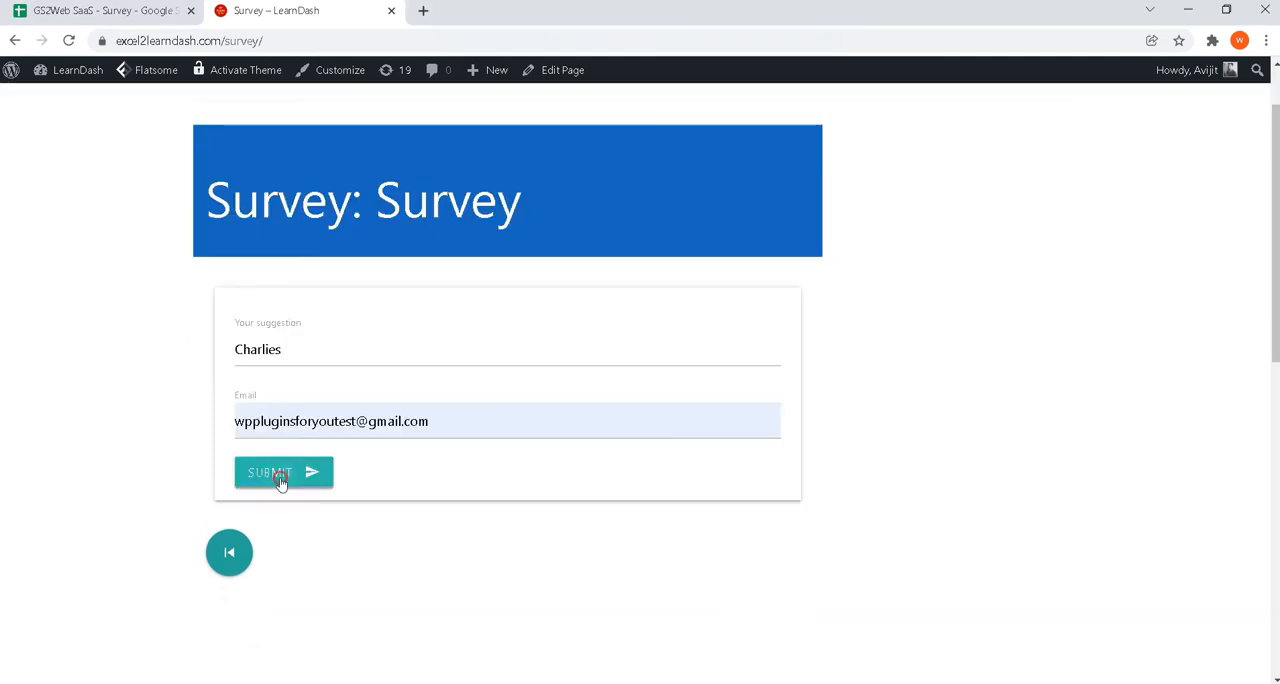
left_click(280, 476)
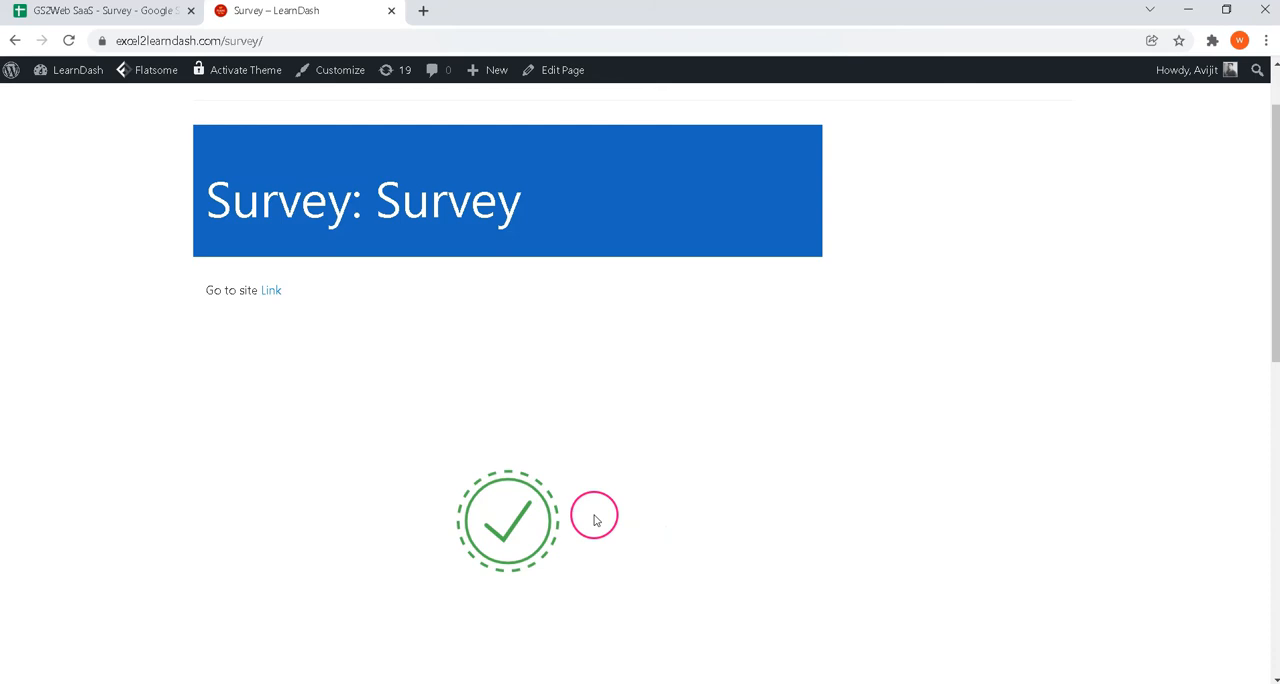
Step: Return to the Survey sheet in Google Sheets and examine the recorded response, selecting A13:I14
left_click(105, 11)
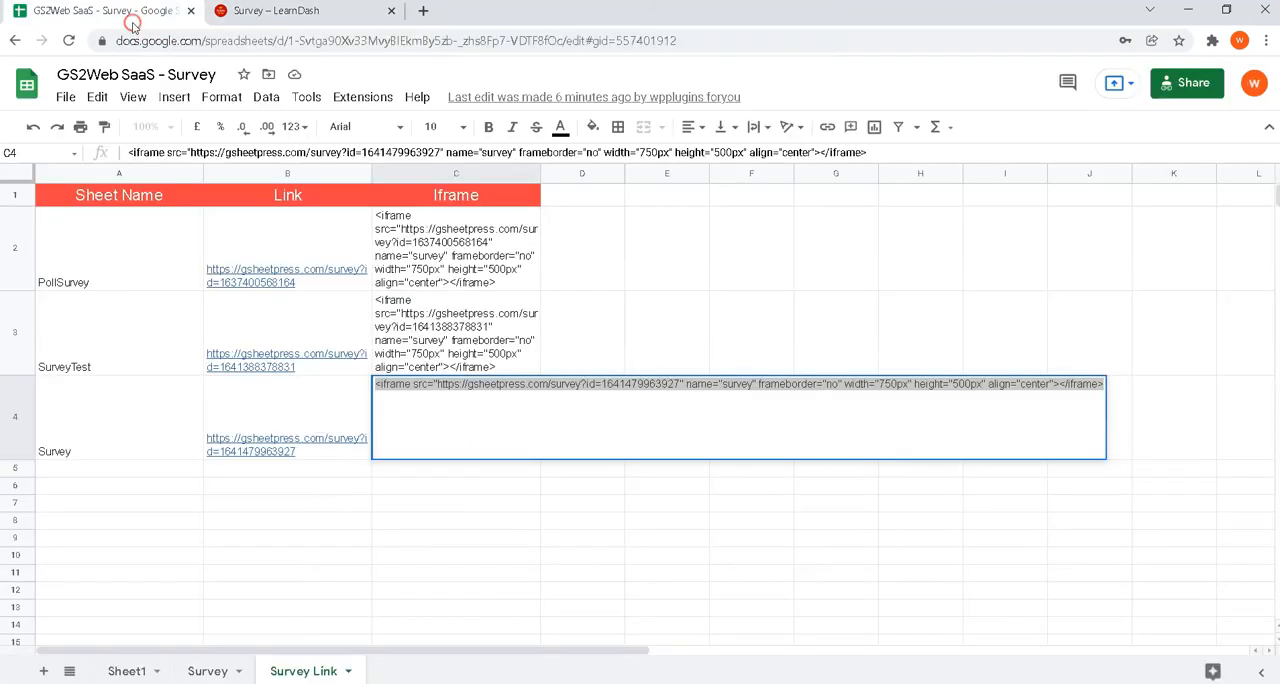
left_click(426, 552)
left_click(229, 670)
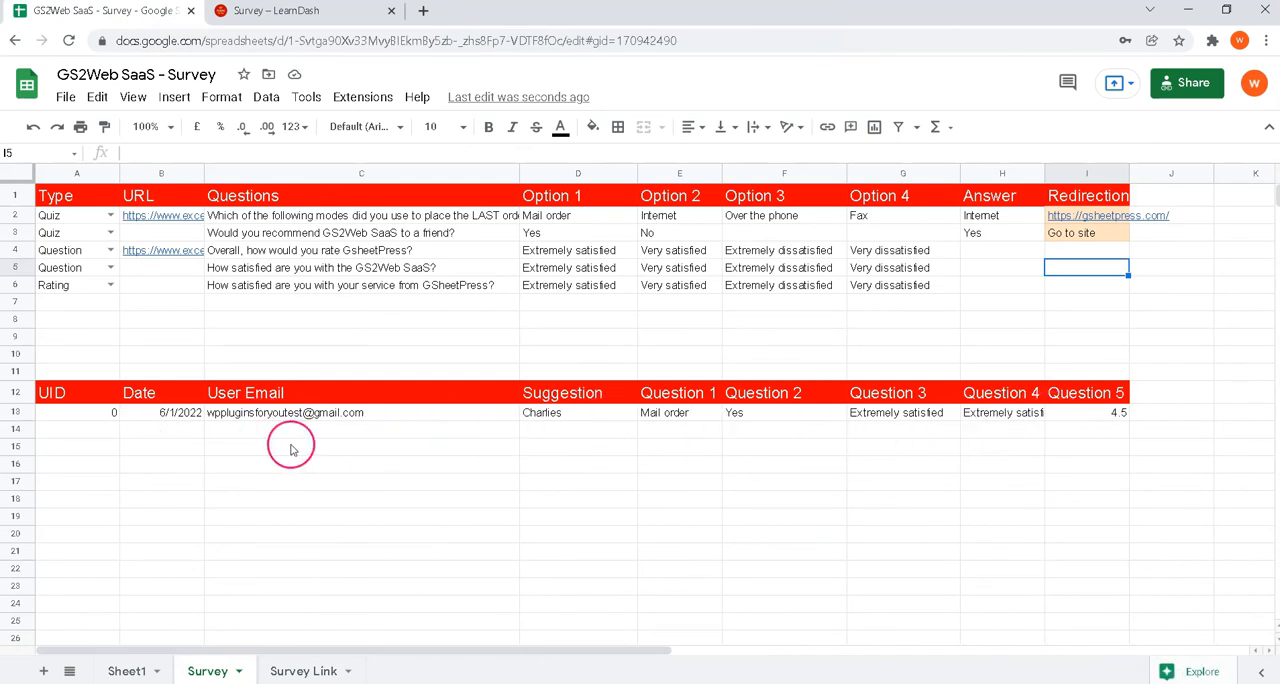
left_click_drag(60, 413, 1088, 425)
Step: Examine the per-question response charts beside the data on the Survey sheet
left_click_drag(646, 657, 1175, 650)
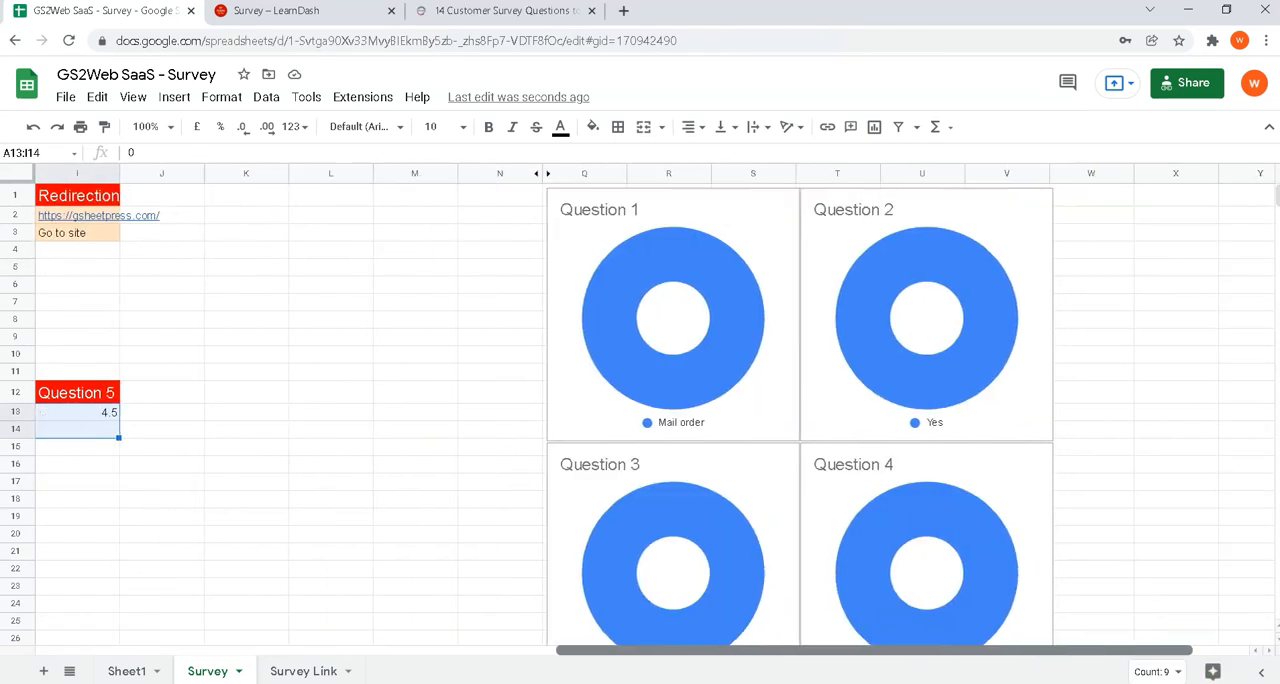
scroll(867, 449, "down", 4)
scroll(868, 470, "up", 2)
scroll(868, 499, "down", 1)
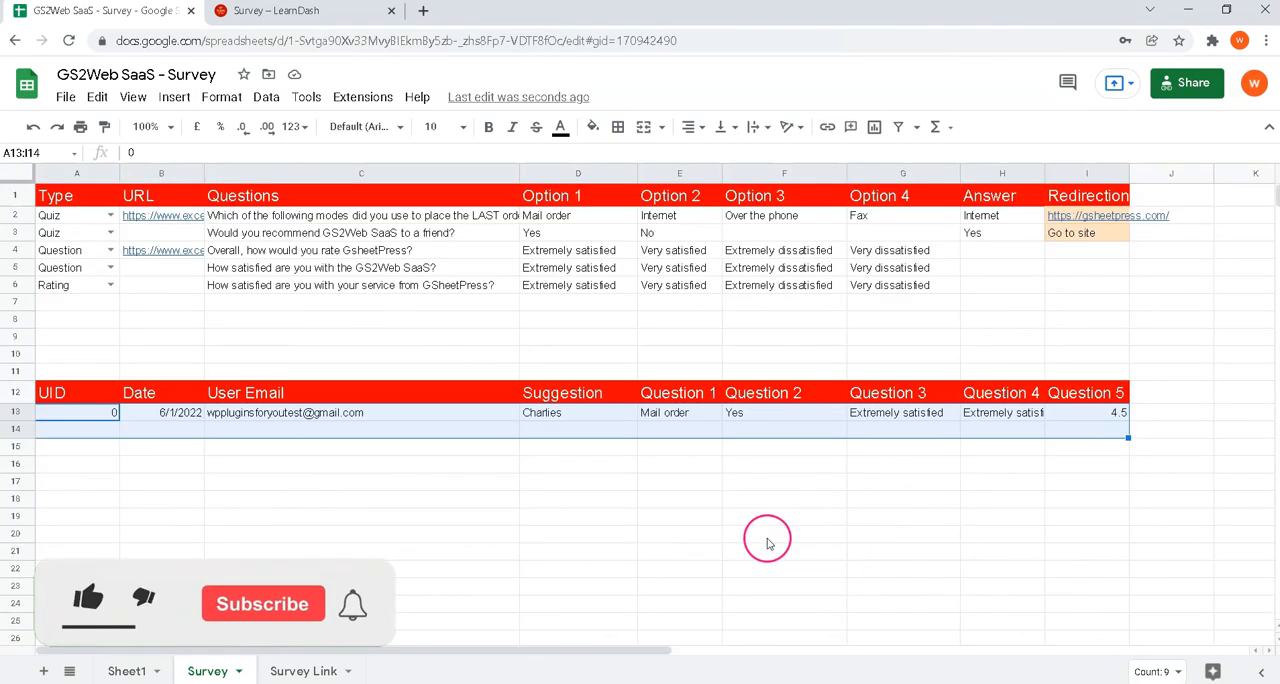